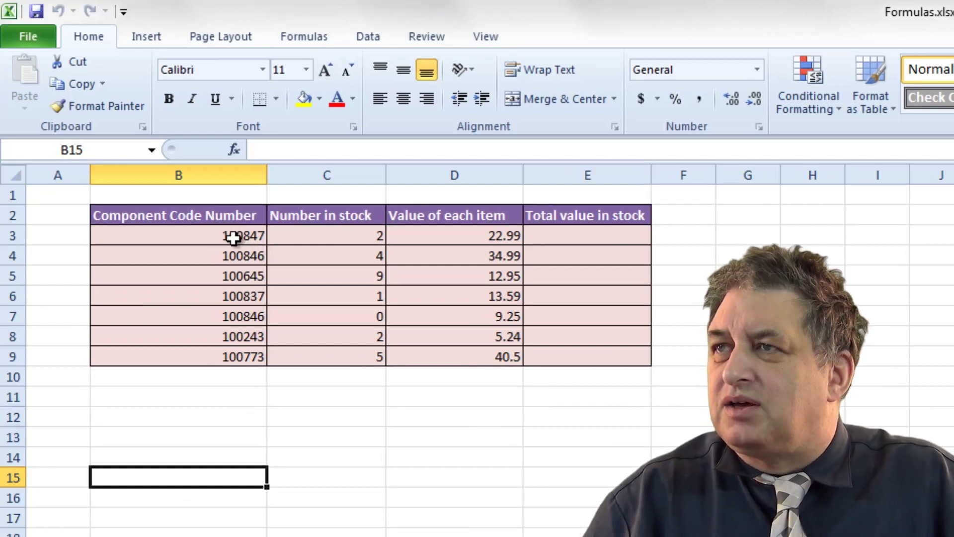
Inspect the first component's code number, number in stock and item value in row 3
click(224, 236)
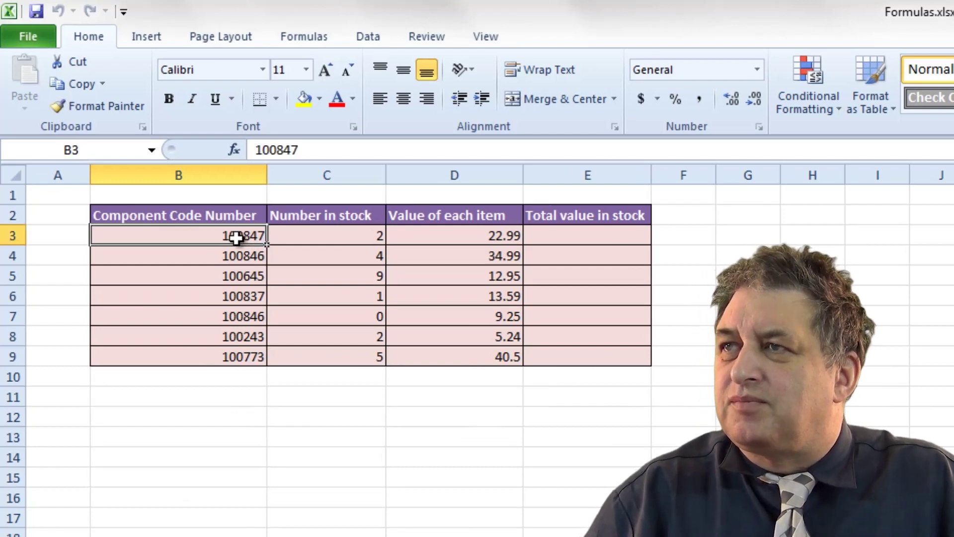
click(324, 237)
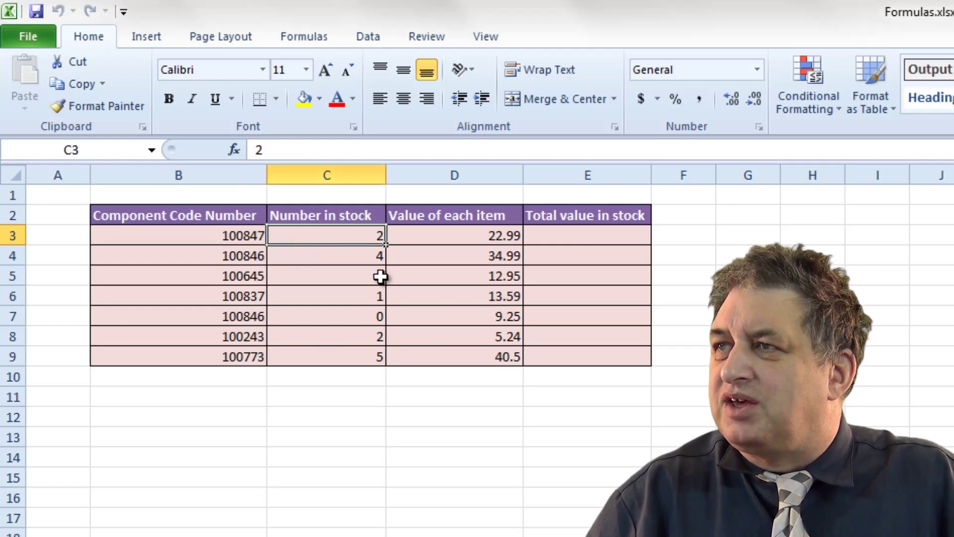
click(445, 236)
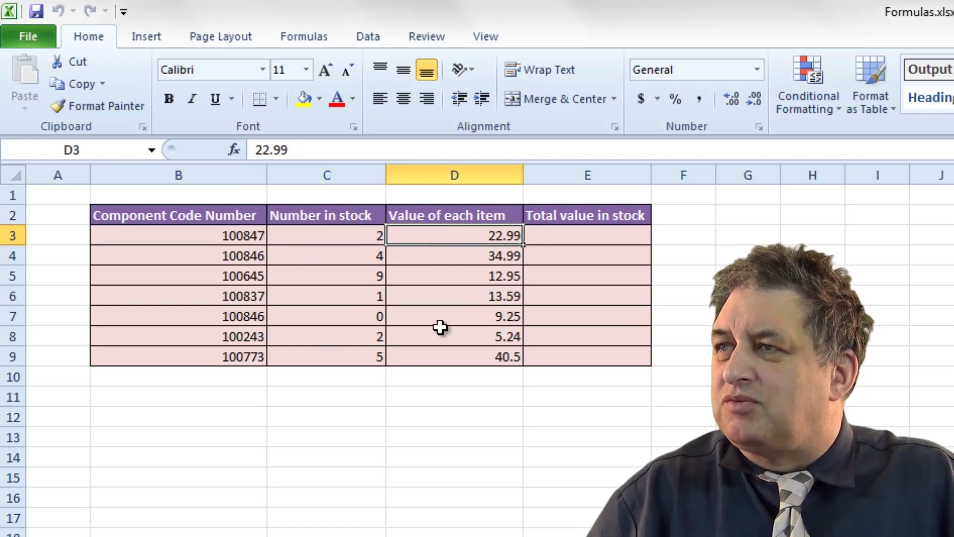
Enter the formula =C3*D3 in cell E3 to calculate the first component's total value in stock
click(569, 232)
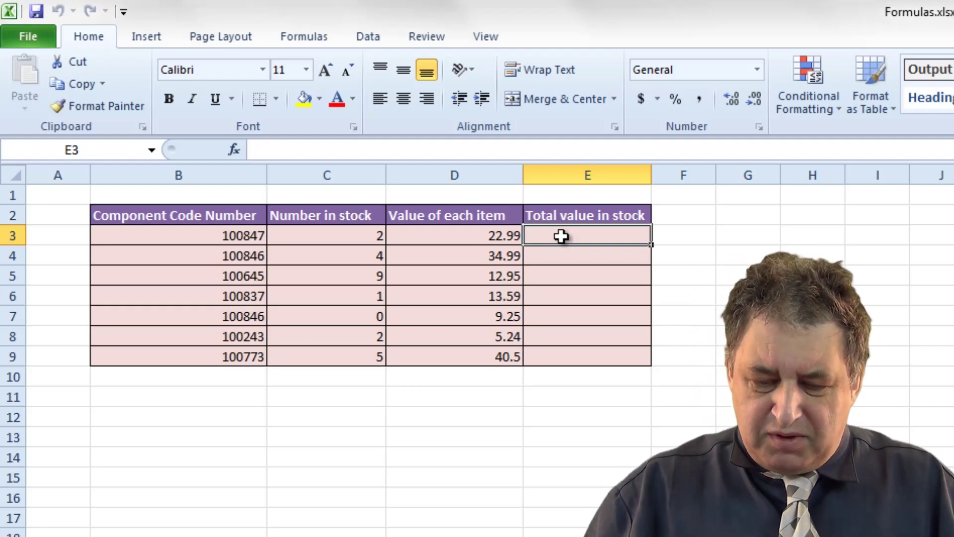
text(=)
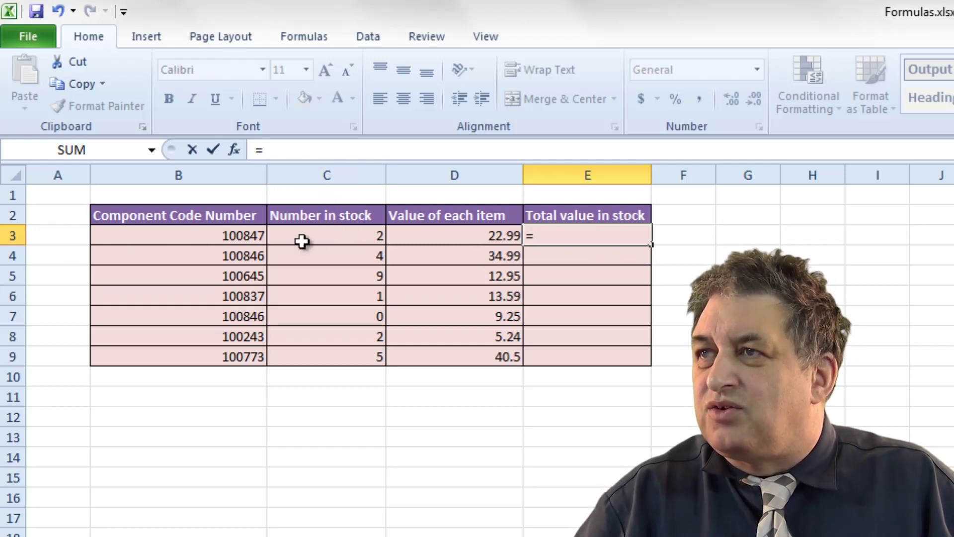
text(C)
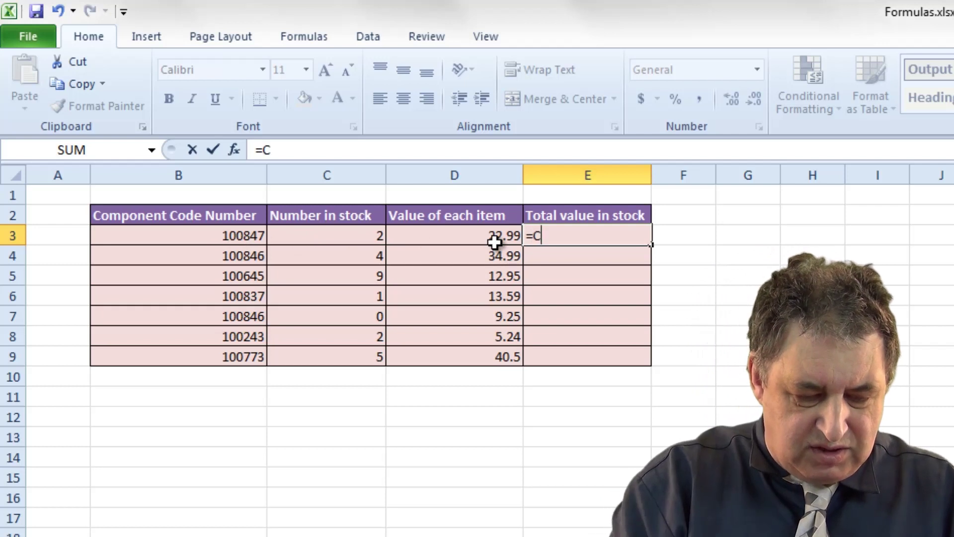
text(3*)
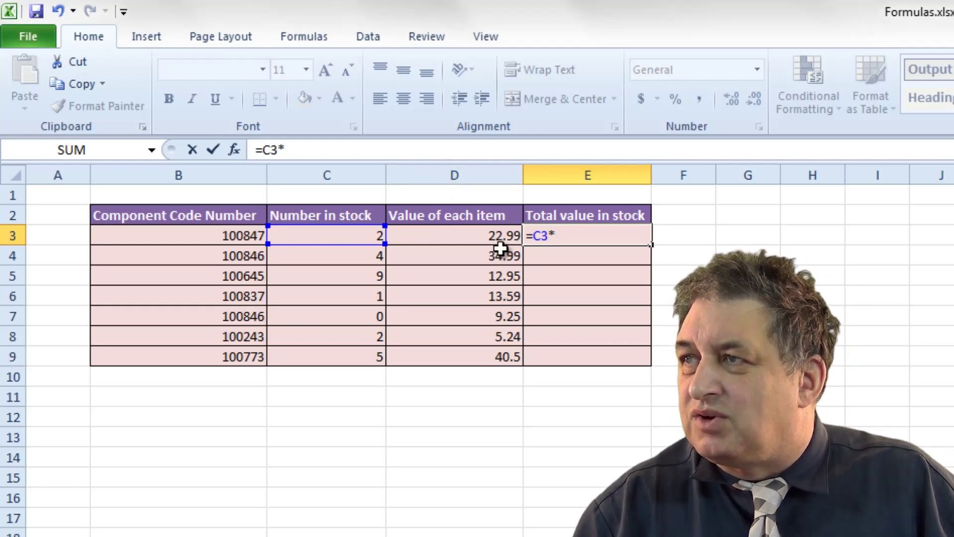
text(D3)
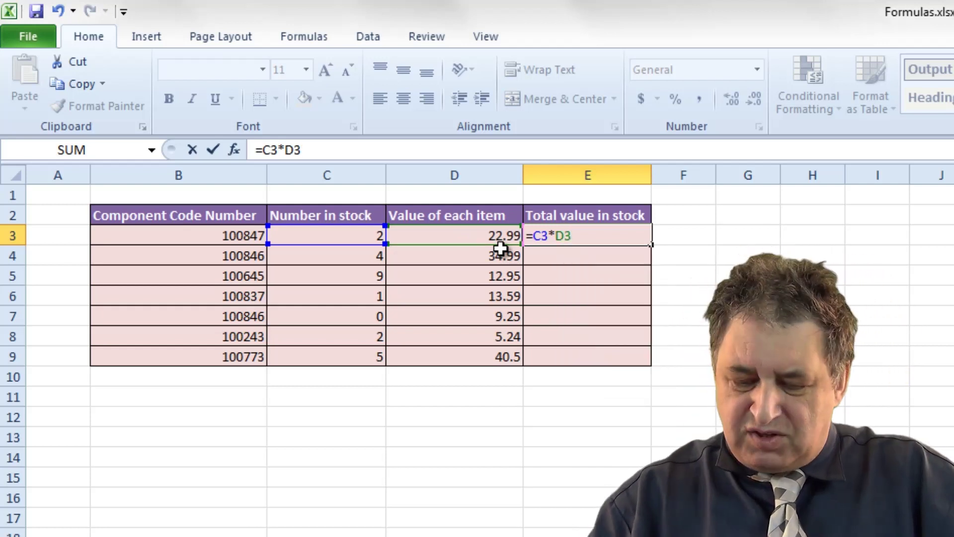
key(Return)
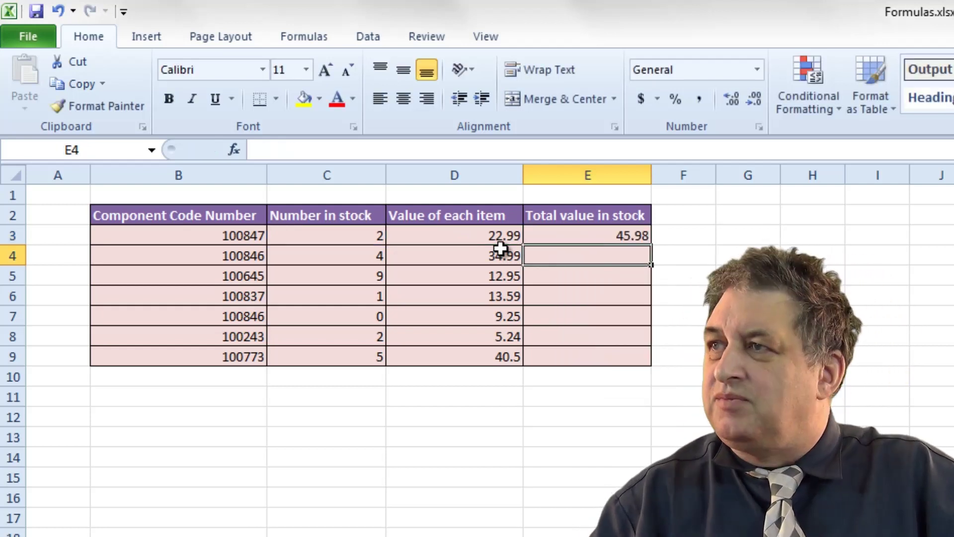
Clear the total value formula from cell E3
click(595, 236)
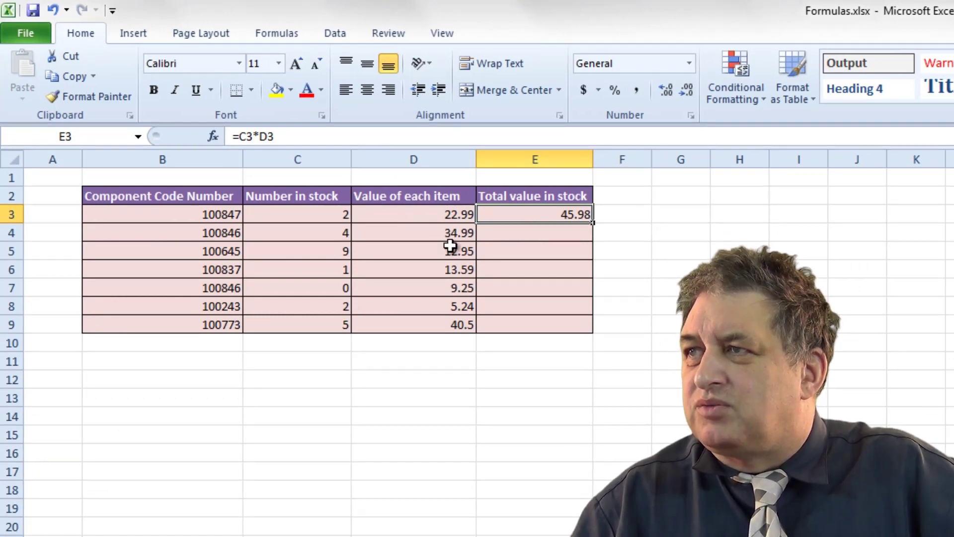
key(Delete)
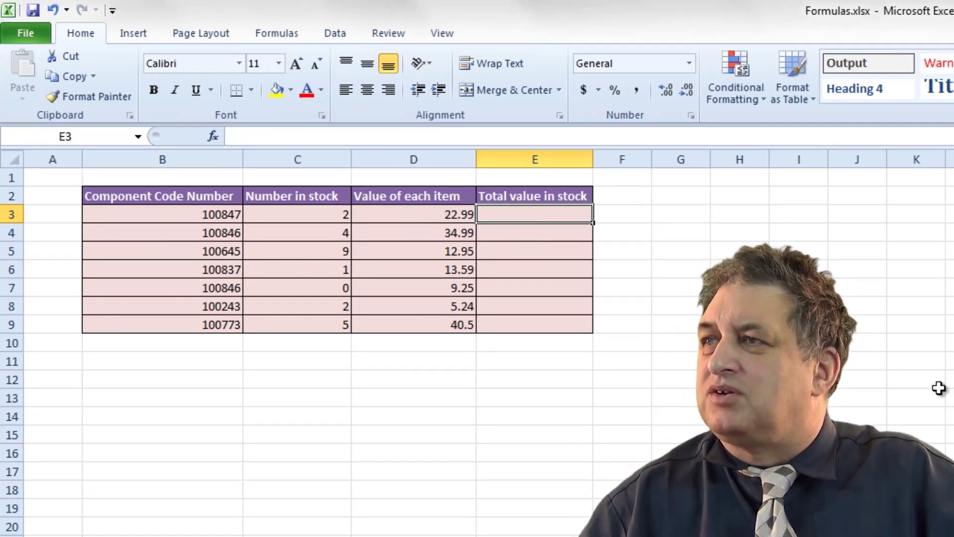
click(566, 395)
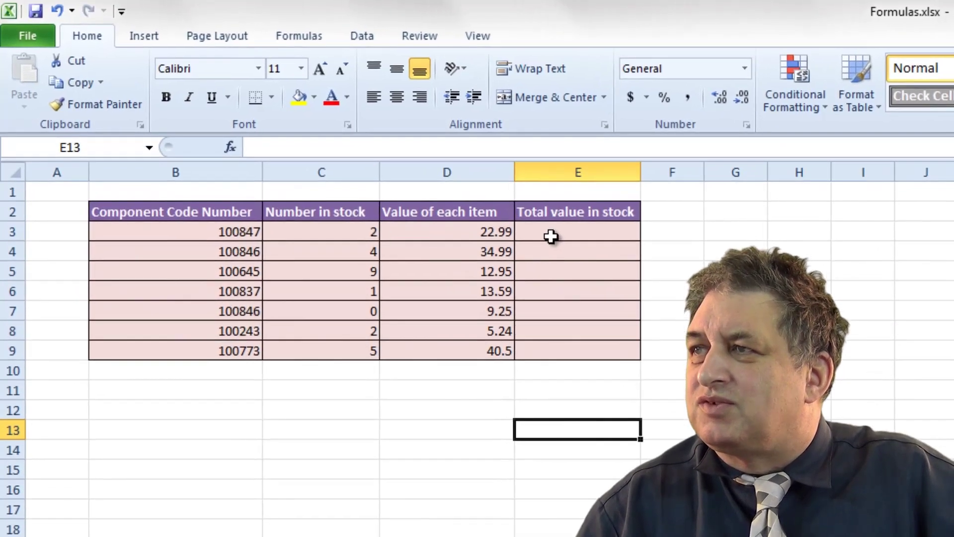
Enter =C3*D3 in E3 again, multiplying the number in stock by the value of each item
click(511, 217)
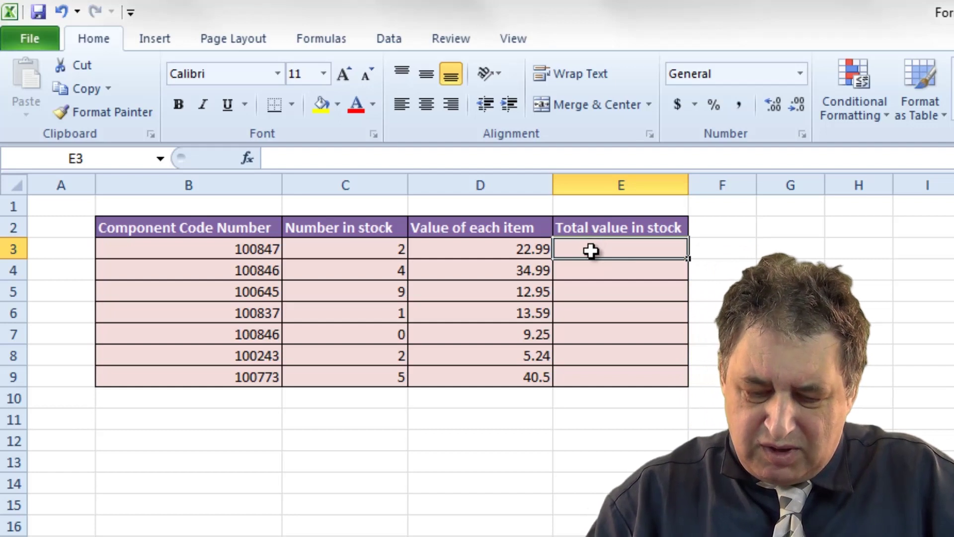
text(=)
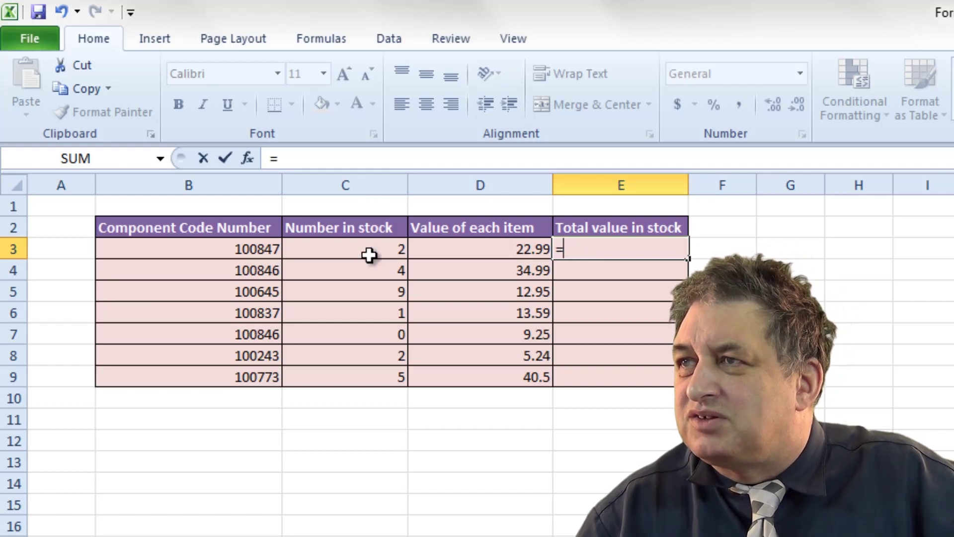
text(C3)
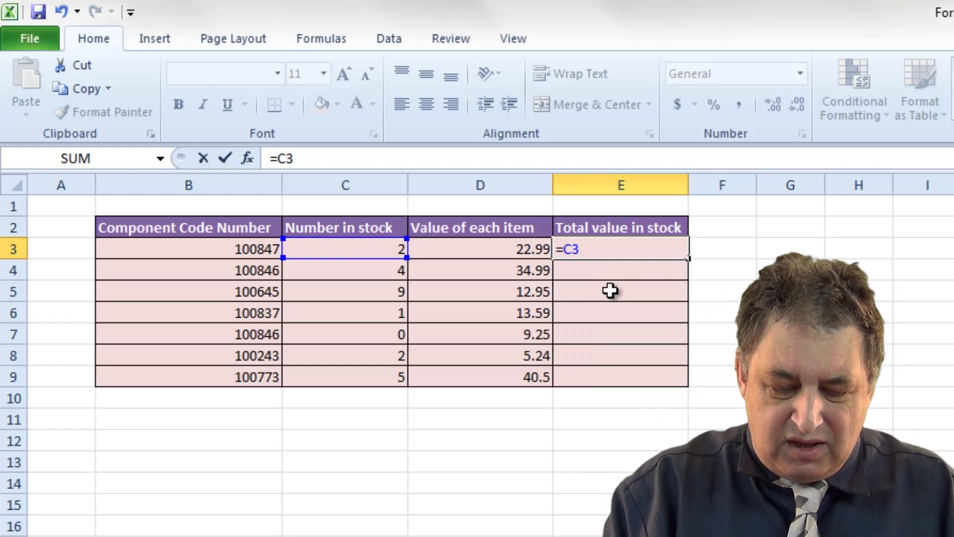
text(*)
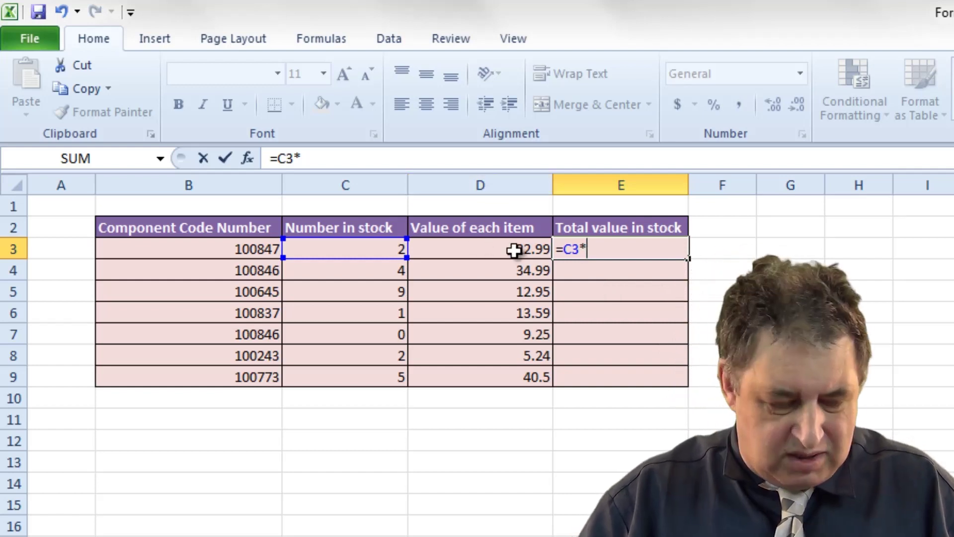
text(D3)
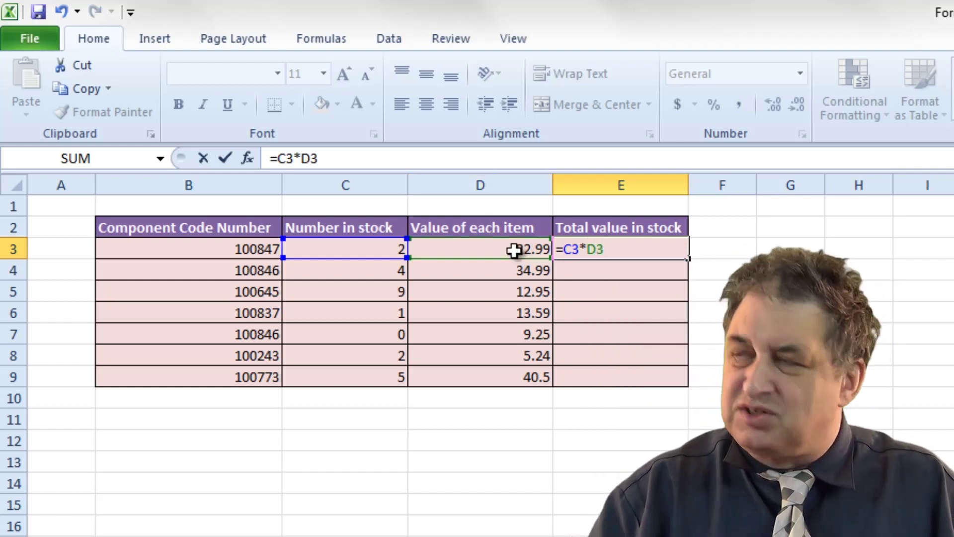
key(Return)
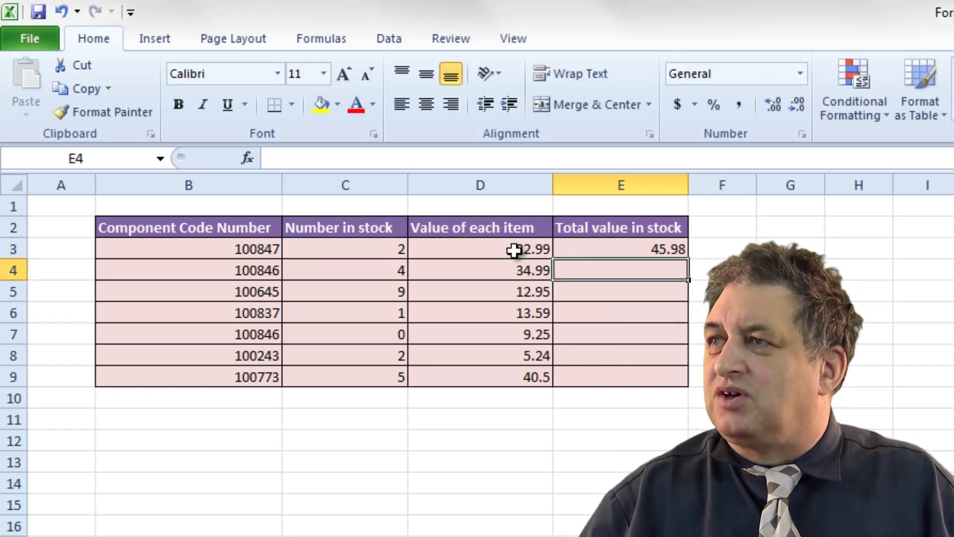
Clear E3 and rebuild the formula =C3*D3 by picking cells C3 and D3 in the sheet as references
click(654, 249)
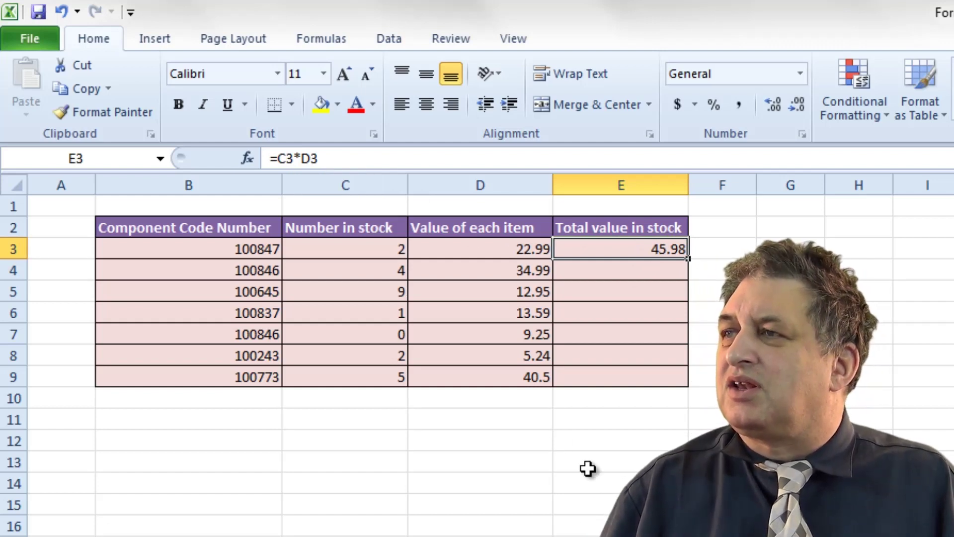
key(Delete)
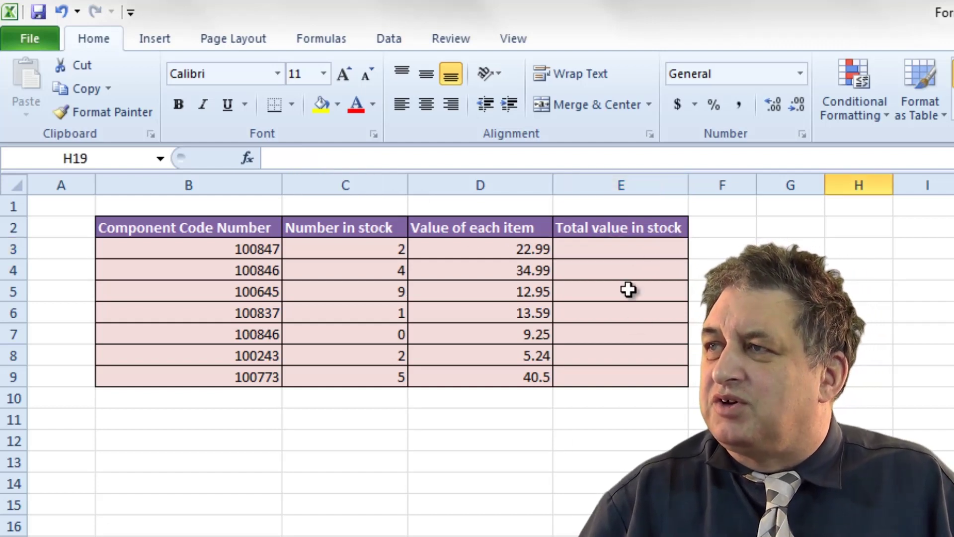
click(633, 249)
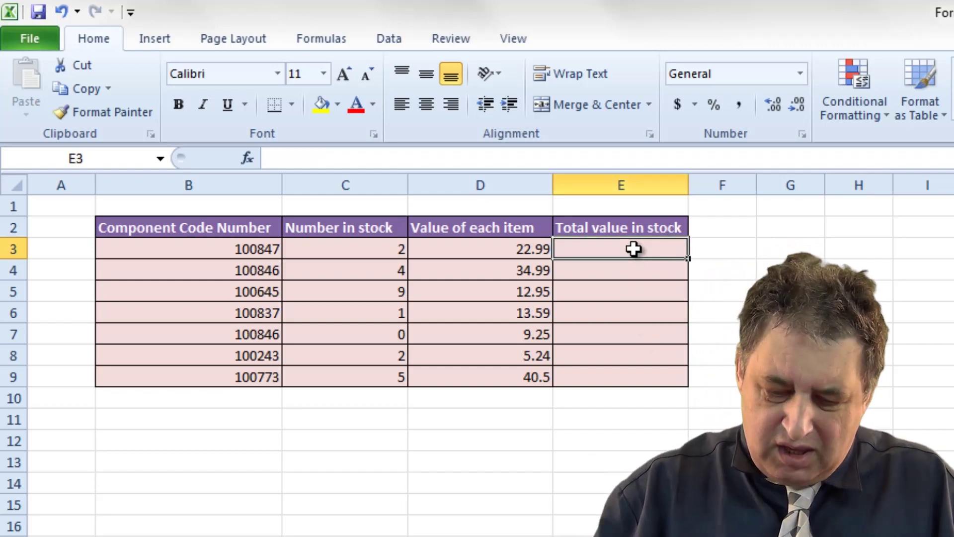
text(=)
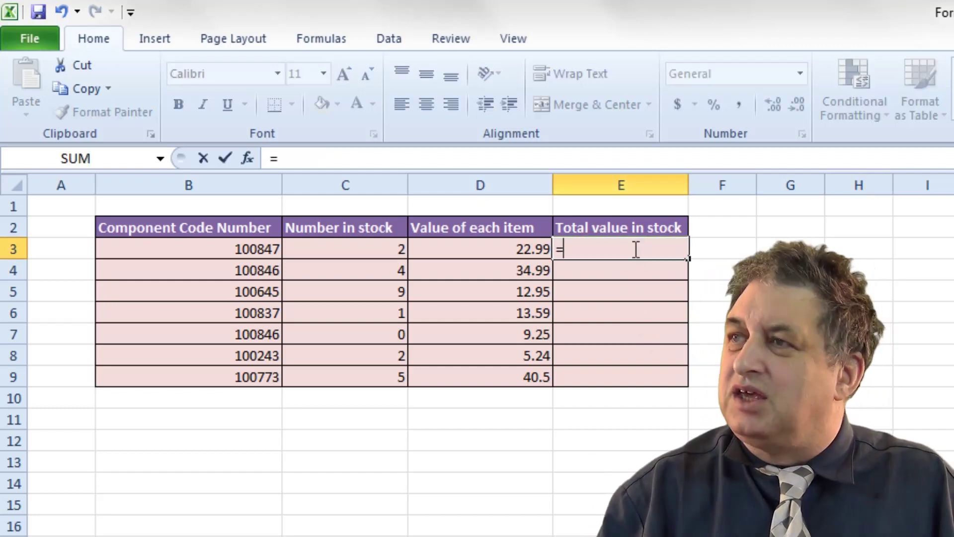
click(355, 250)
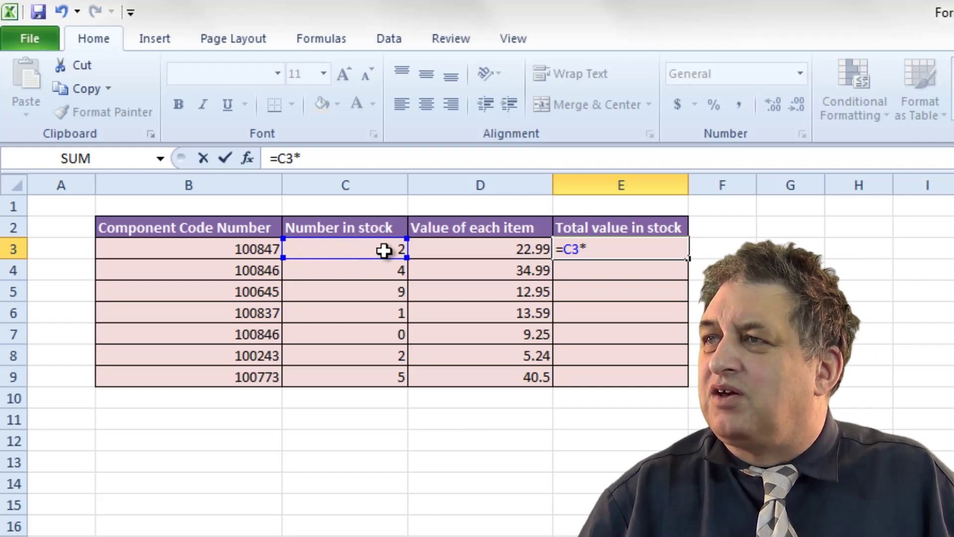
click(477, 253)
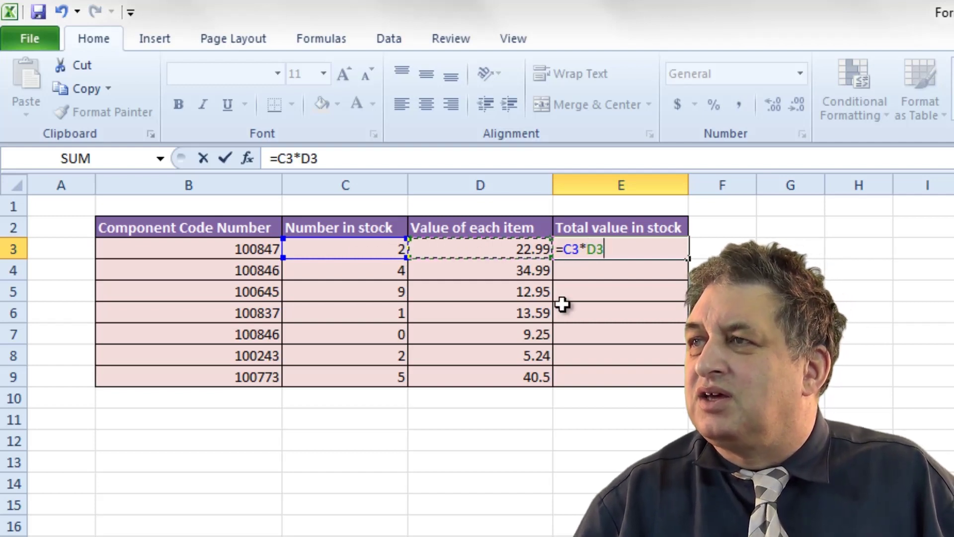
key(Return)
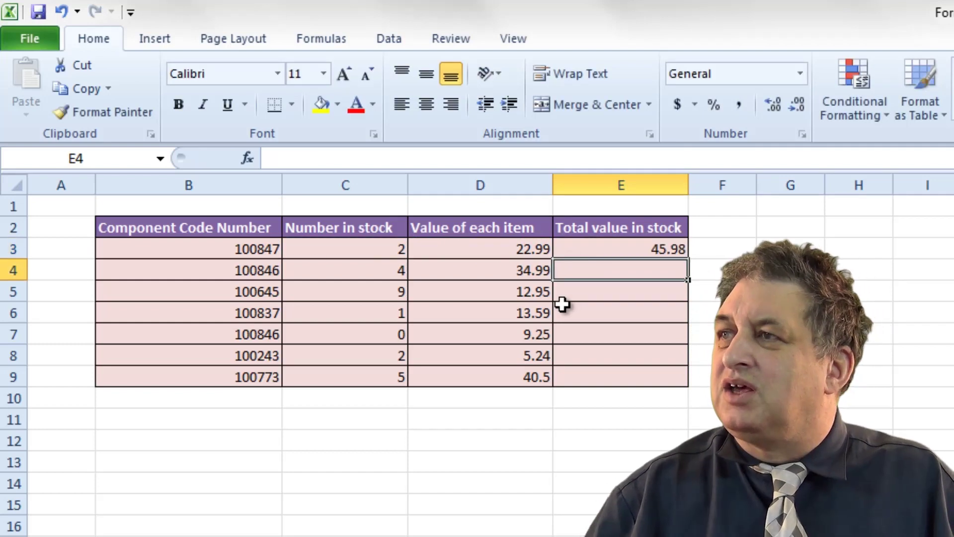
Delete the E3 formula and repeat =C3*D3 using picked references to the first component's stock and item value
click(628, 251)
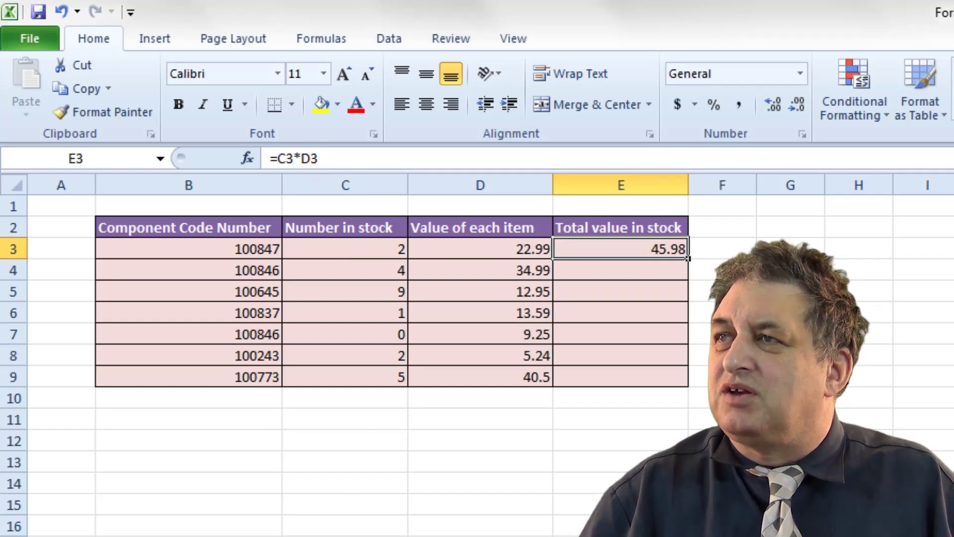
key(Delete)
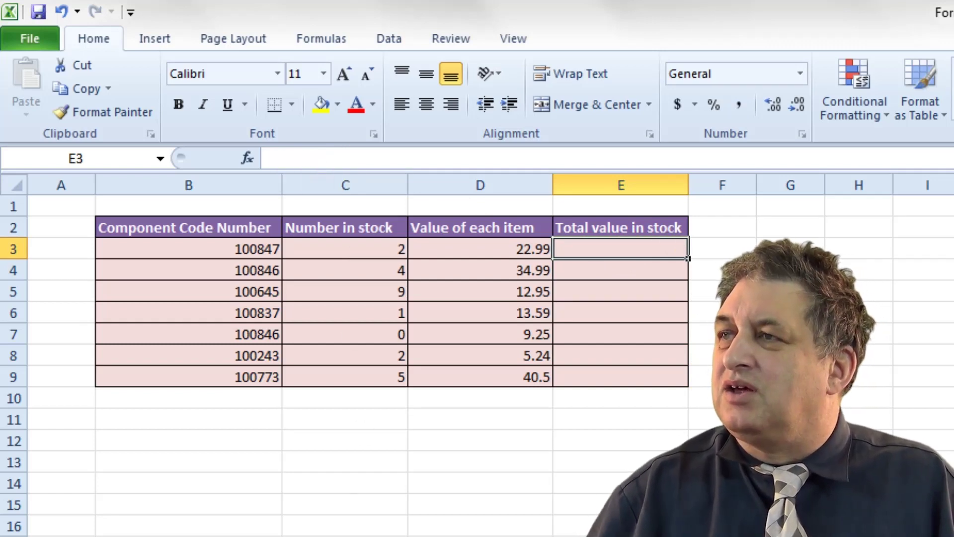
text(=)
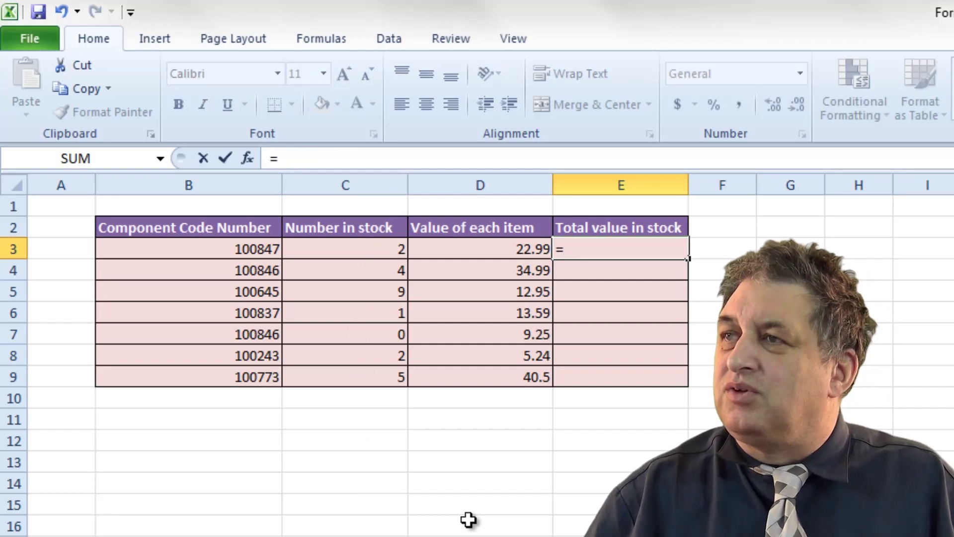
click(320, 248)
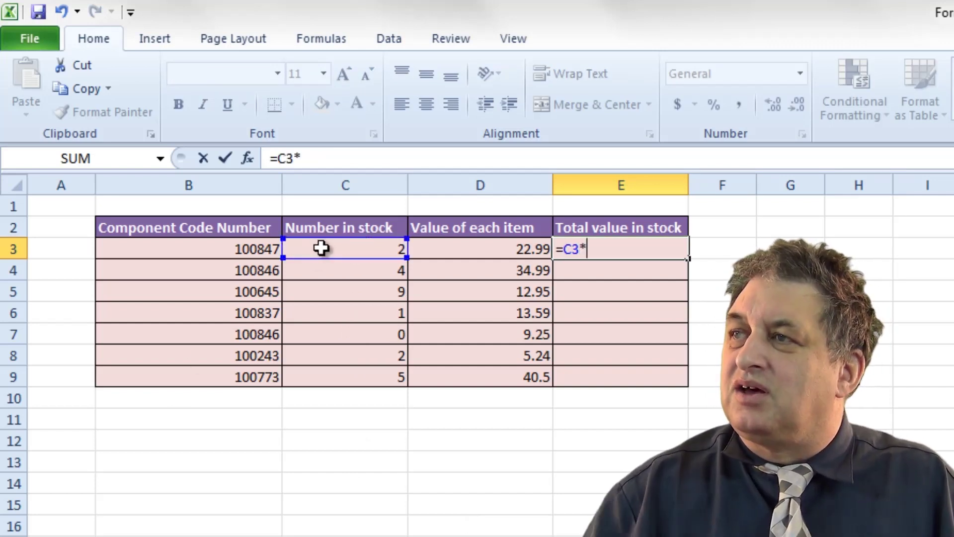
click(454, 249)
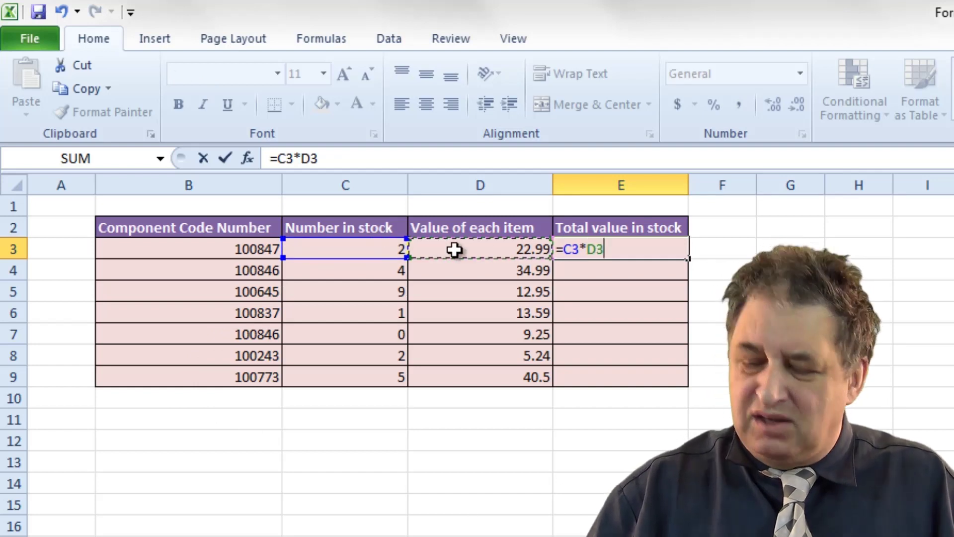
key(Return)
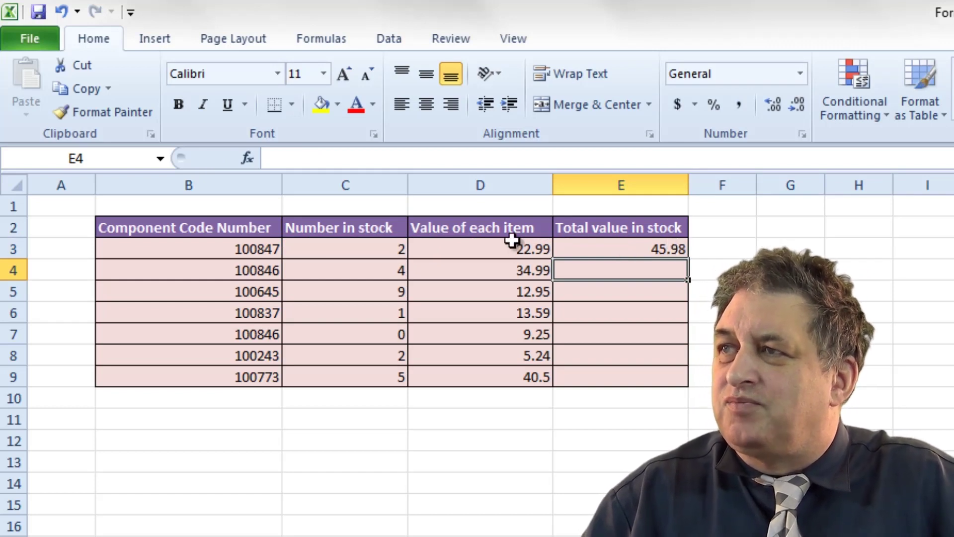
Clear E3 once more and re-enter =C3*D3 by picking the first component's stock and item value cells, and reselect E3
click(621, 249)
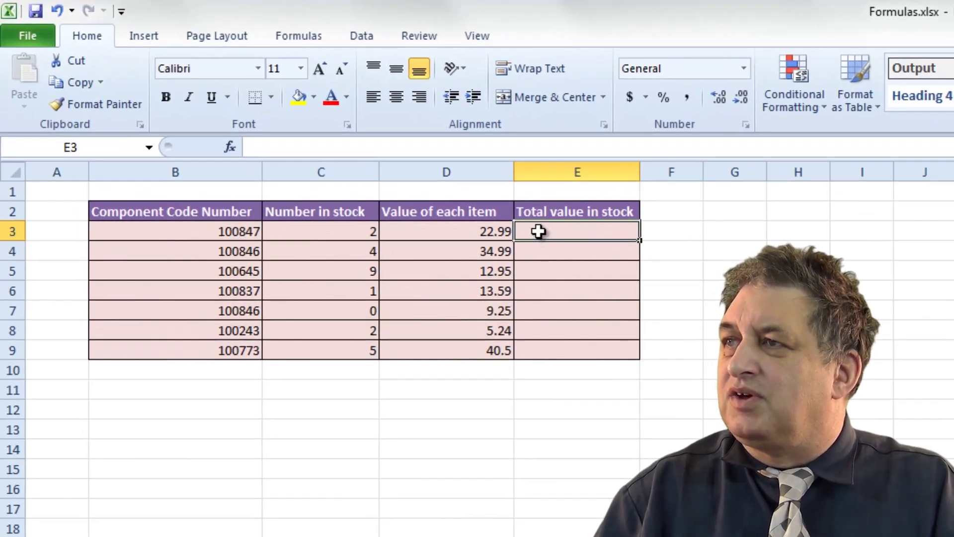
text(=)
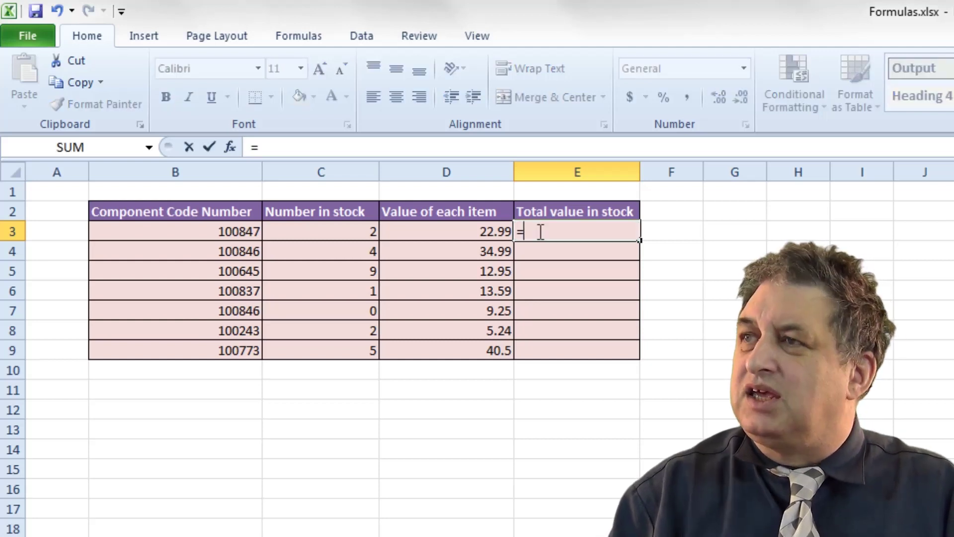
click(348, 232)
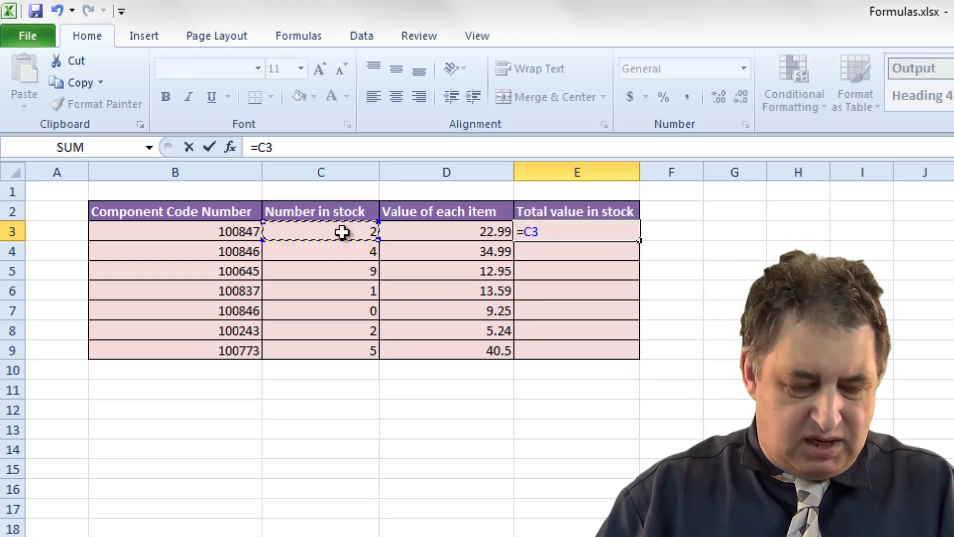
text(*)
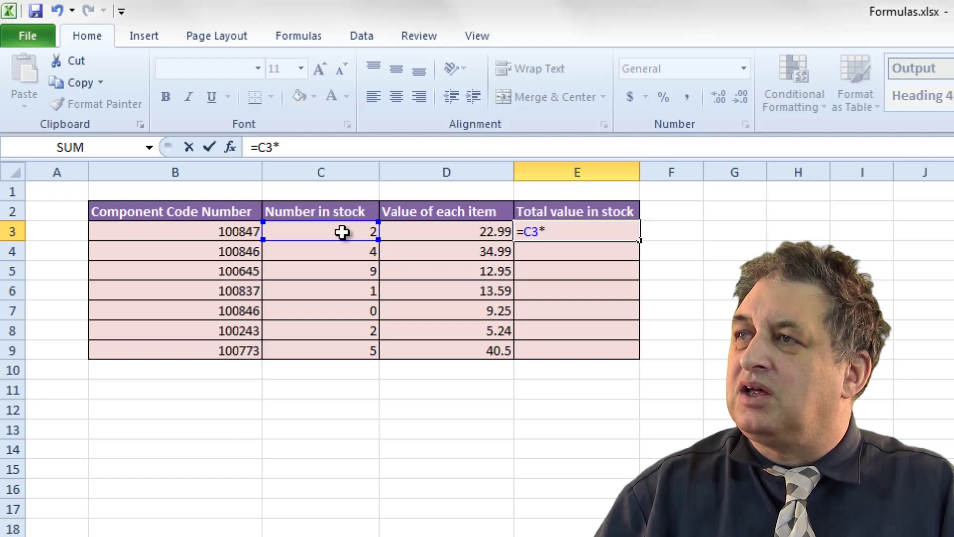
click(470, 237)
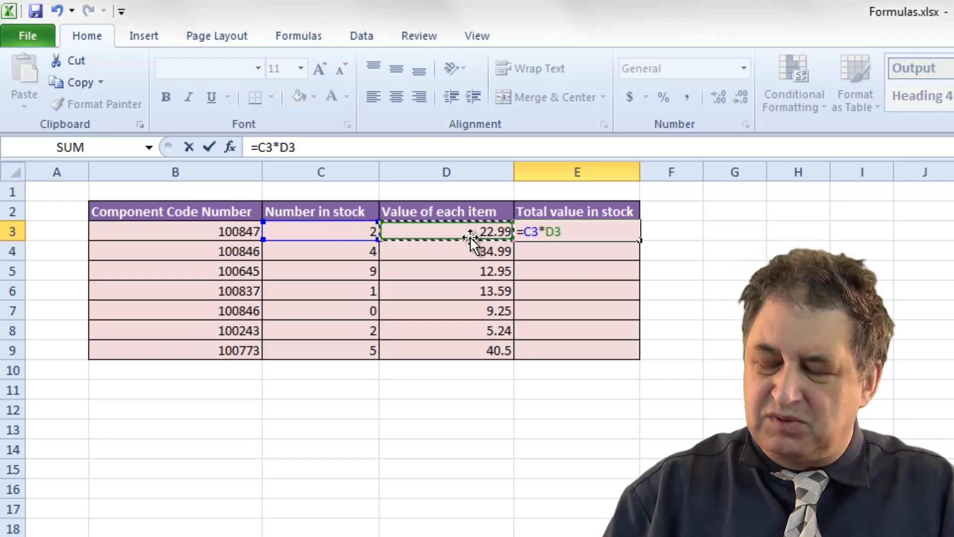
key(Return)
click(584, 231)
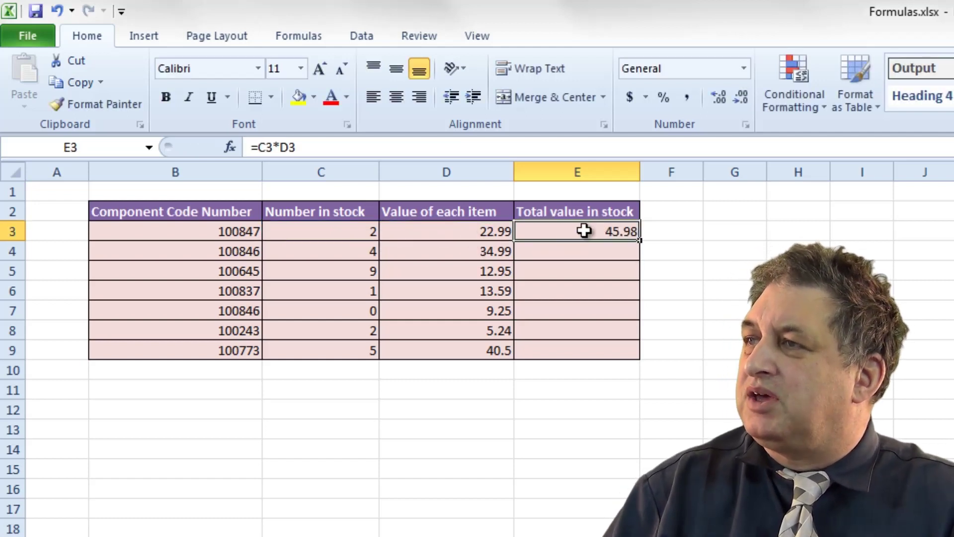
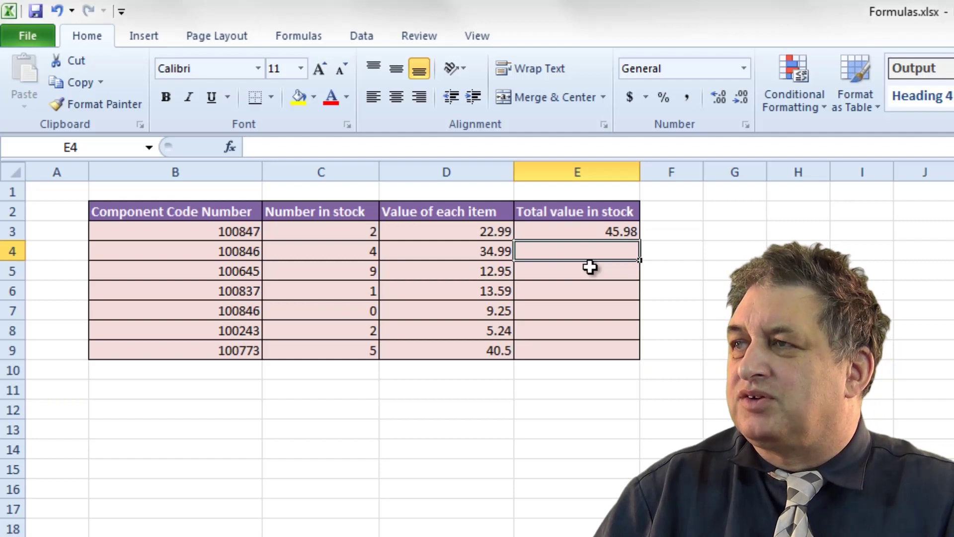
Fill the E3 formula down through E9 for the remaining components and inspect the copied formulas in E4 and E9
click(589, 275)
click(594, 295)
click(603, 313)
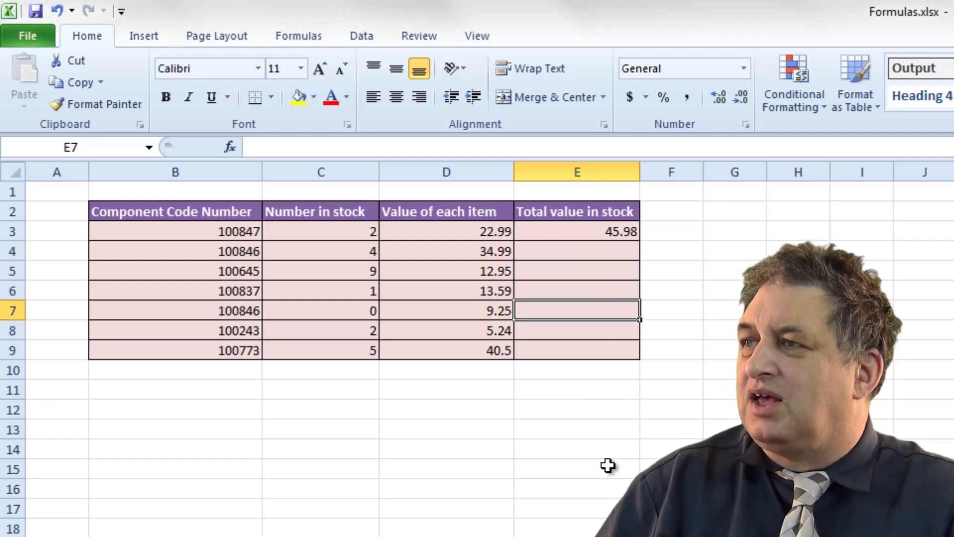
click(572, 232)
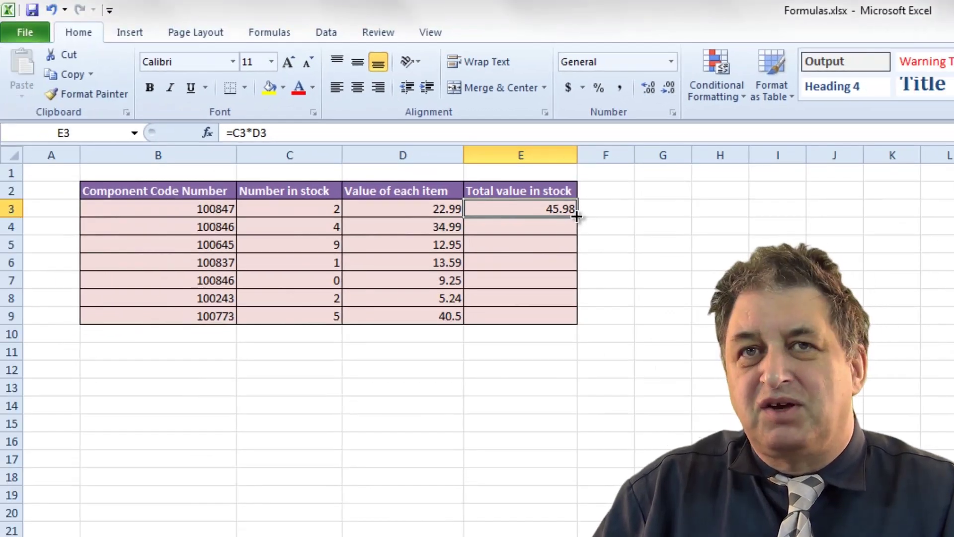
drag(577, 217, 572, 324)
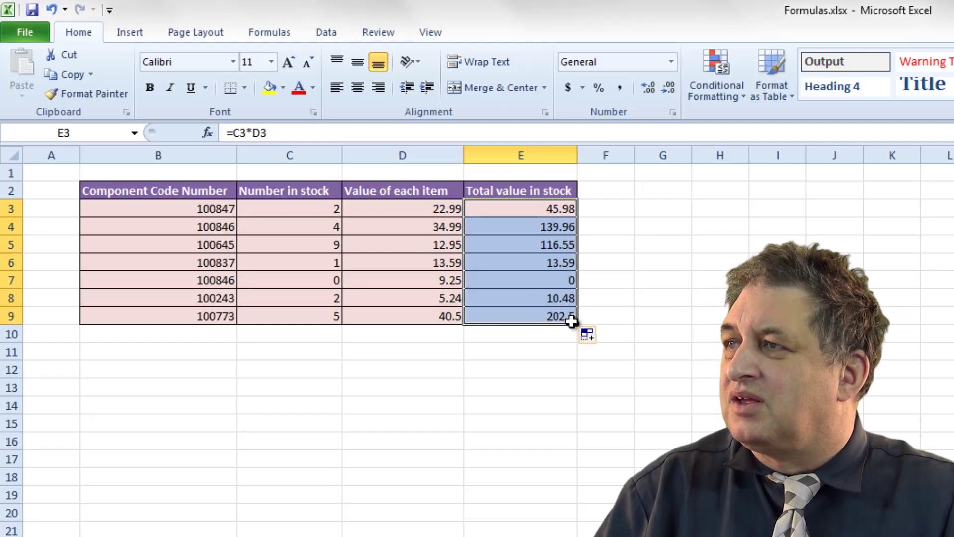
click(554, 382)
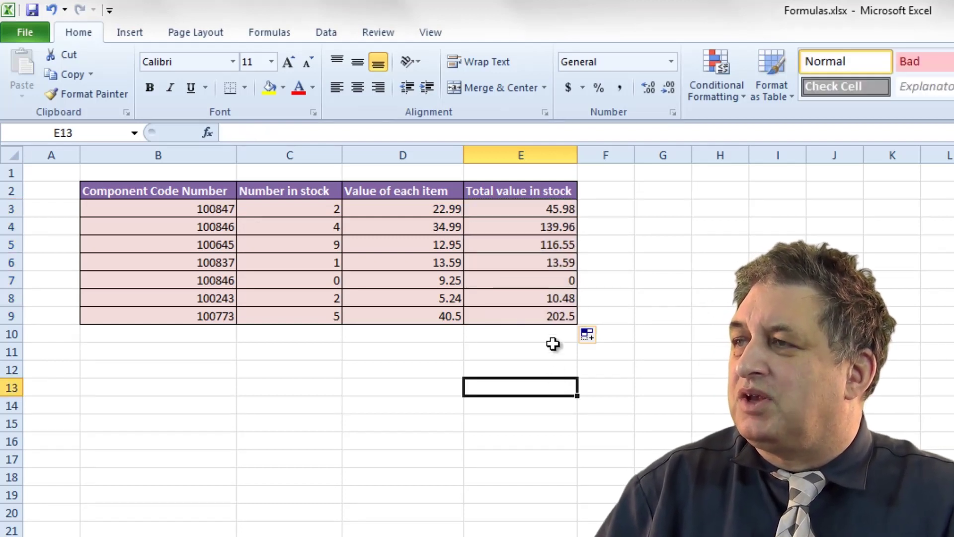
click(546, 227)
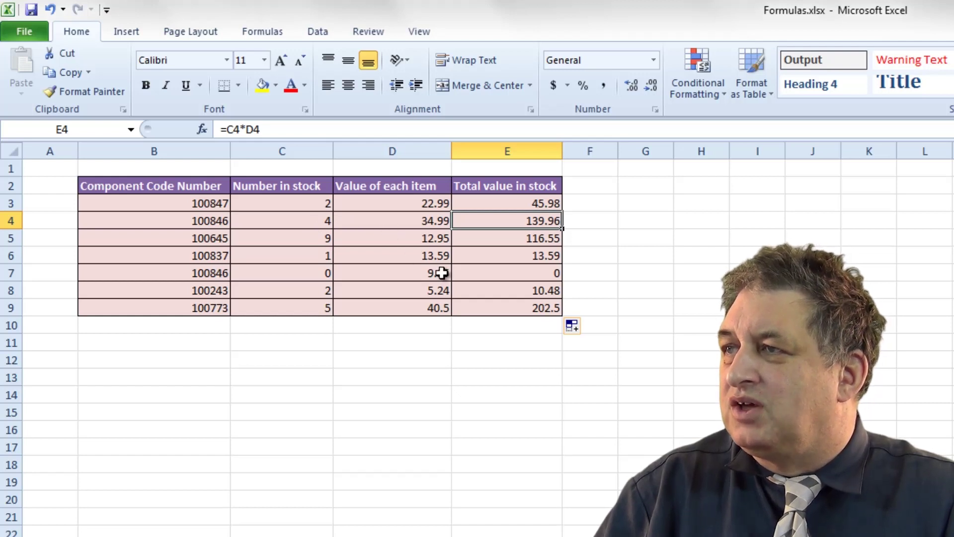
click(515, 307)
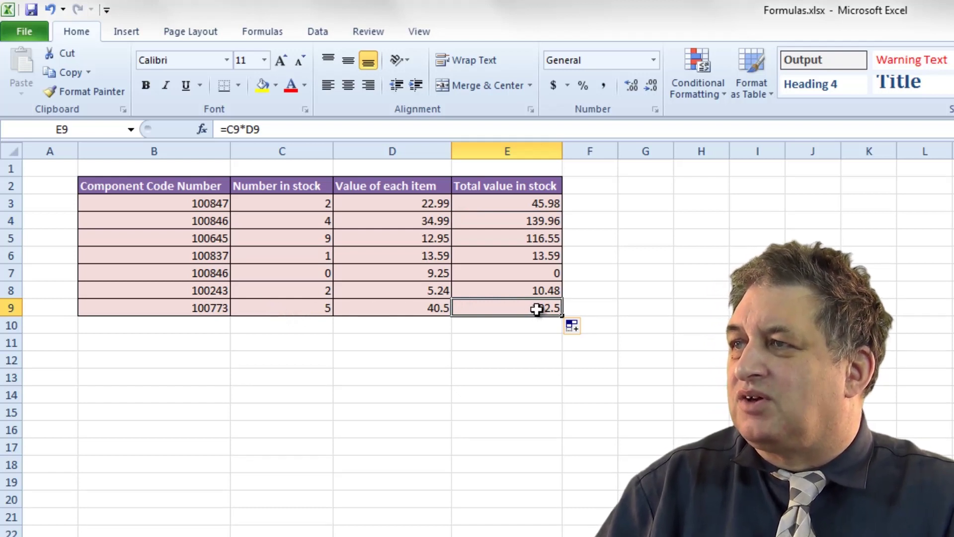
Set the number in stock in C7 to 5 and check the total value formula in E7
click(286, 273)
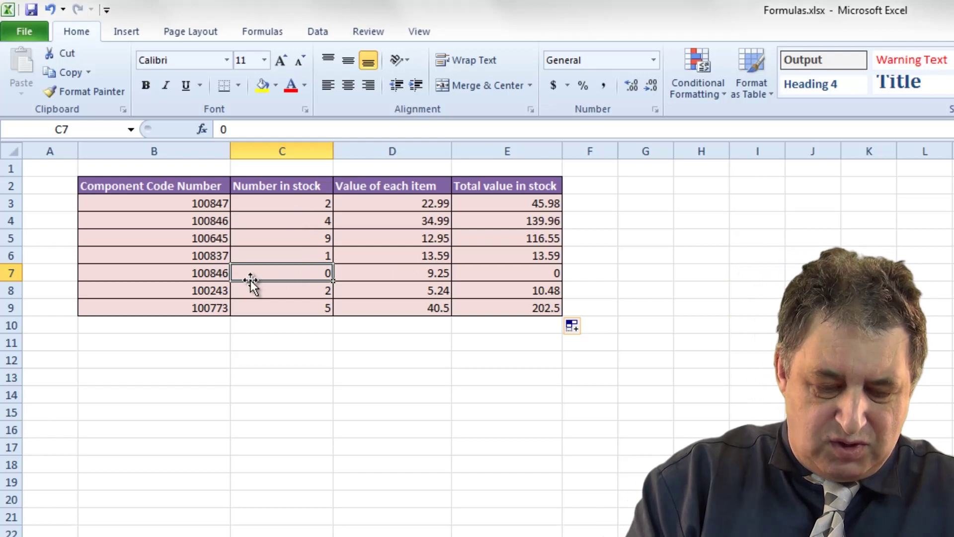
text(5)
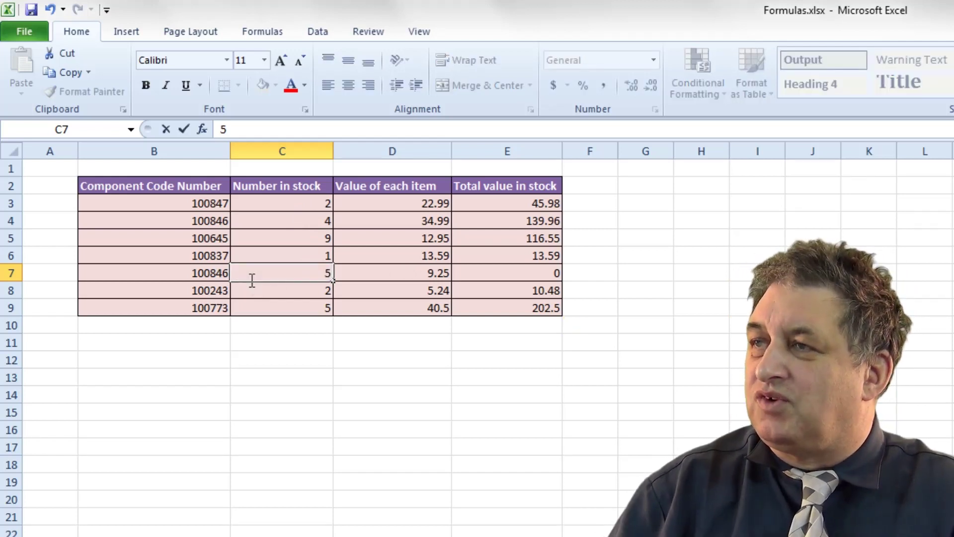
key(Return)
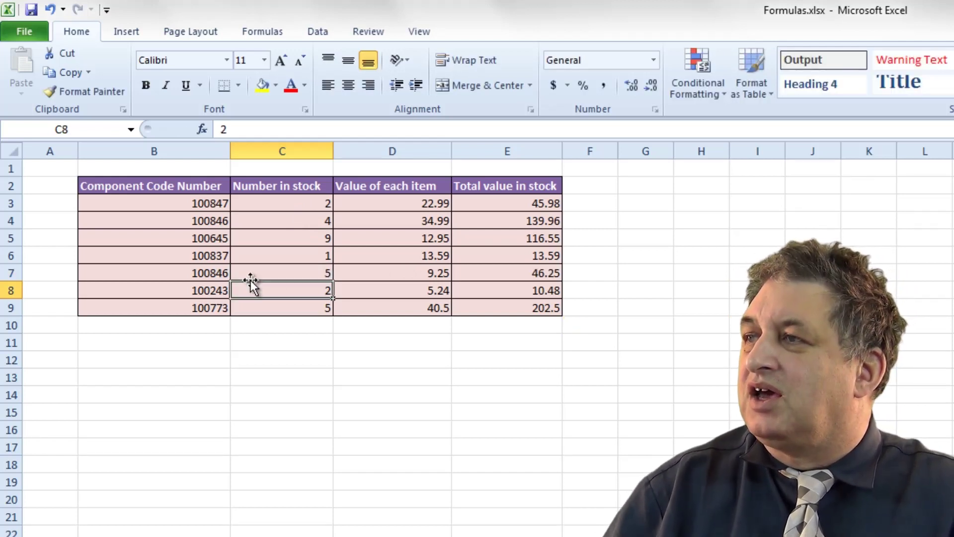
click(536, 274)
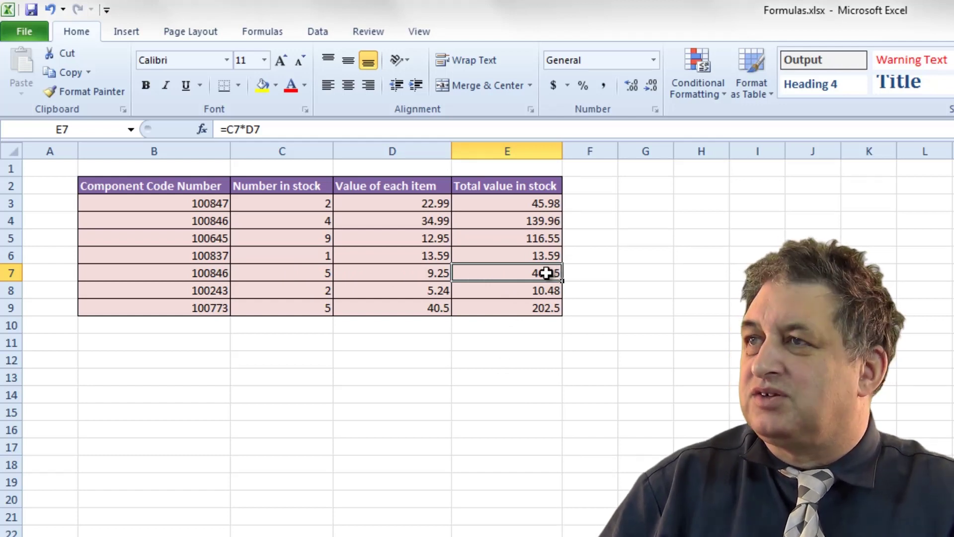
Clear the totals in E4:E9 and refill them by copying the E3 formula down through E9
click(566, 420)
drag(520, 219, 525, 316)
key(Delete)
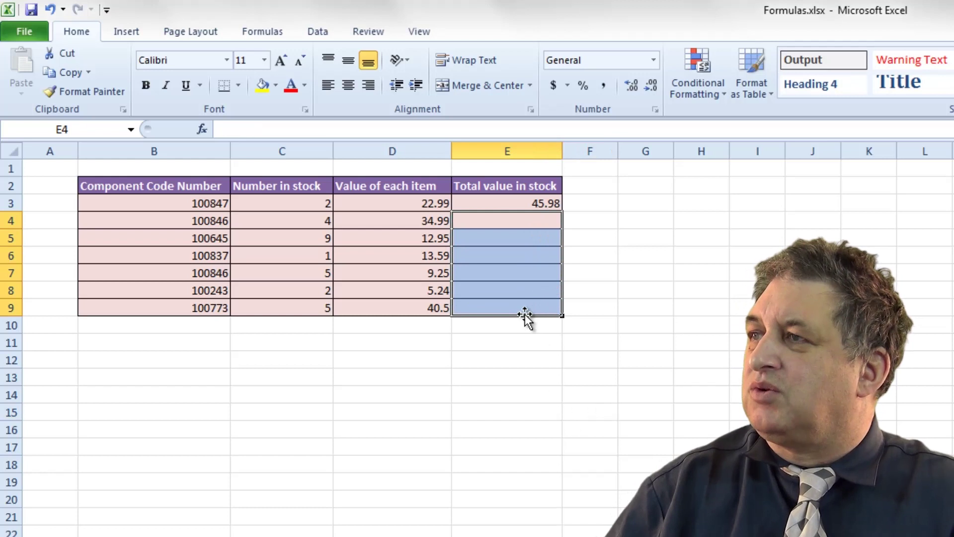
click(631, 424)
click(553, 204)
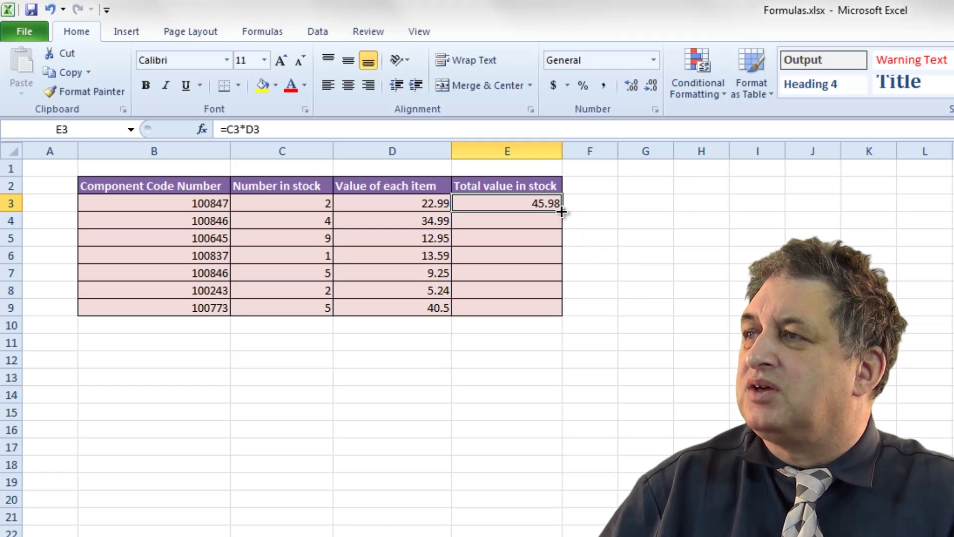
drag(561, 211, 562, 320)
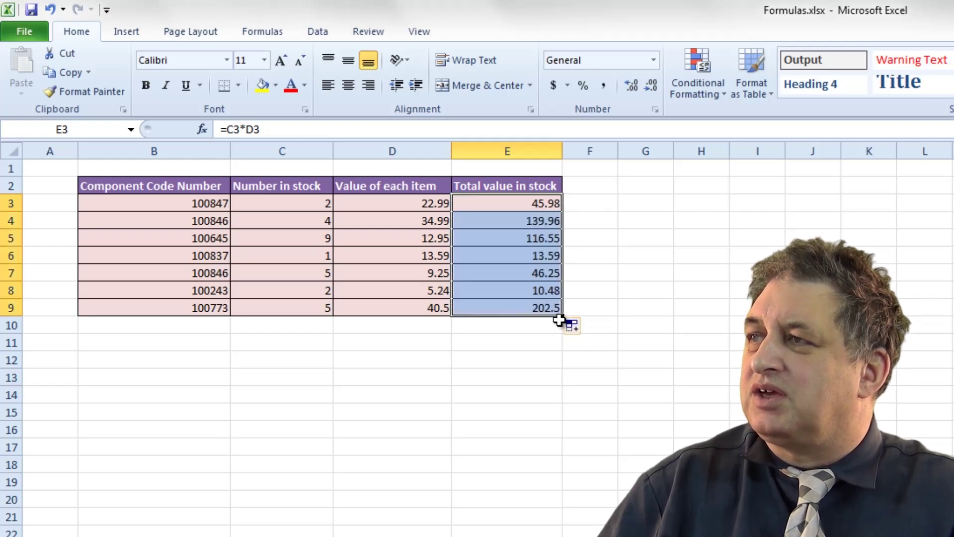
click(577, 382)
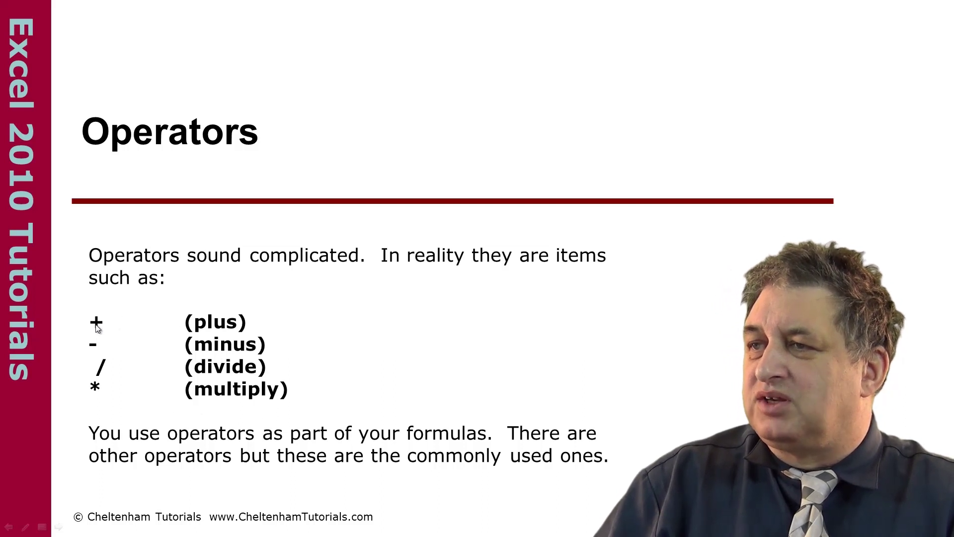
click(88, 390)
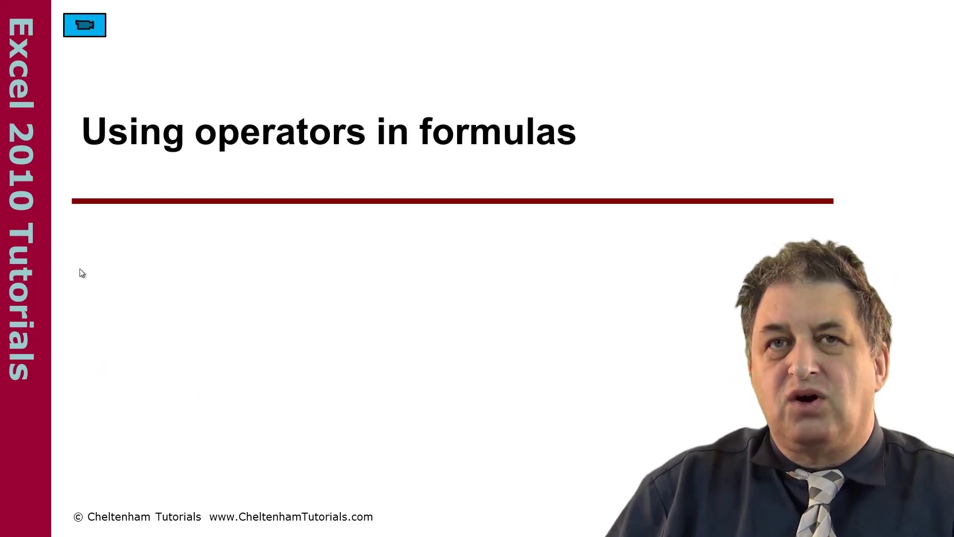
click(75, 31)
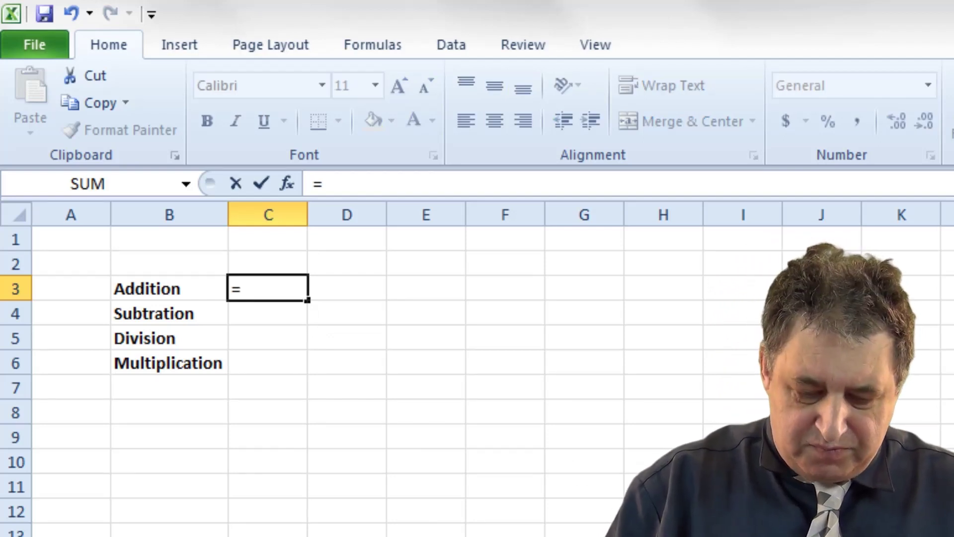
Enter =8+10 in C3 for the addition example and =19-6 in C4 for the subtraction example
text(8+)
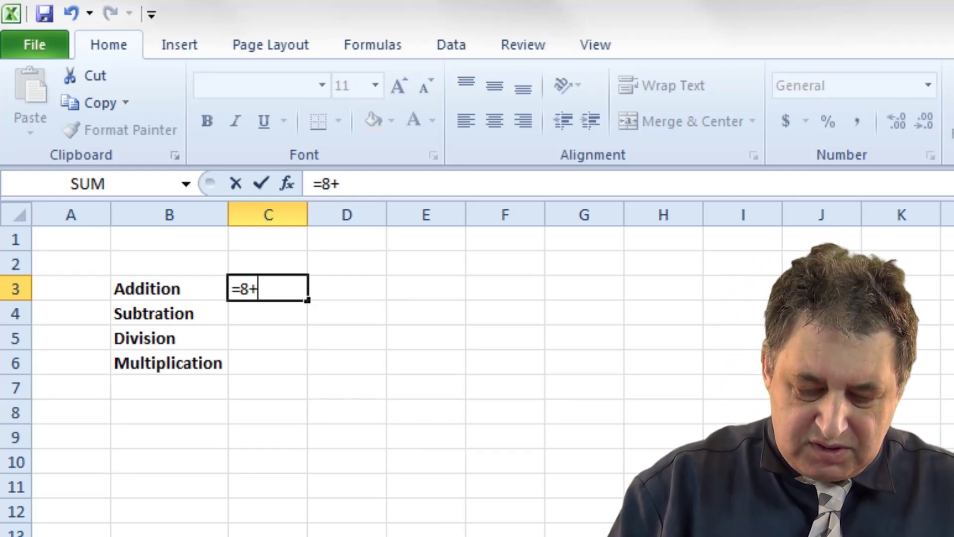
text(10)
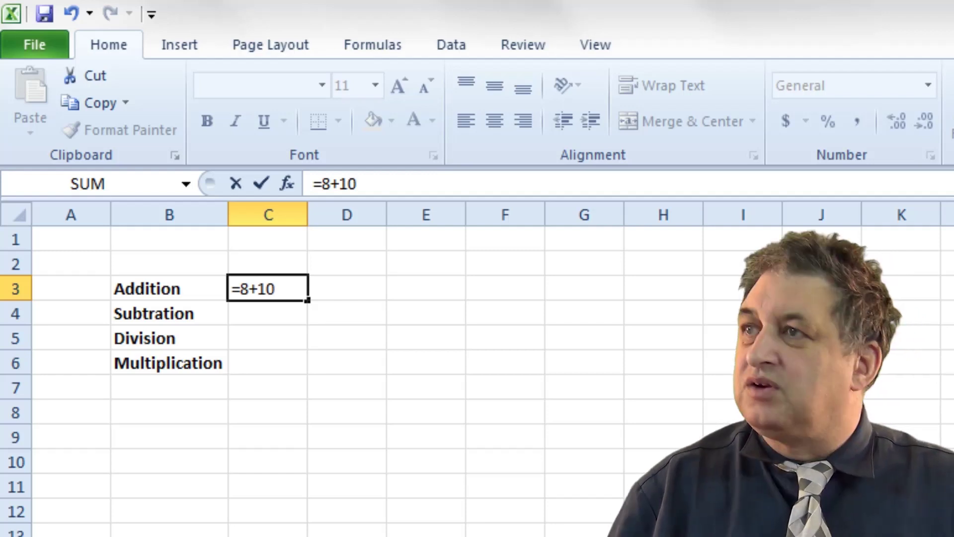
key(Return)
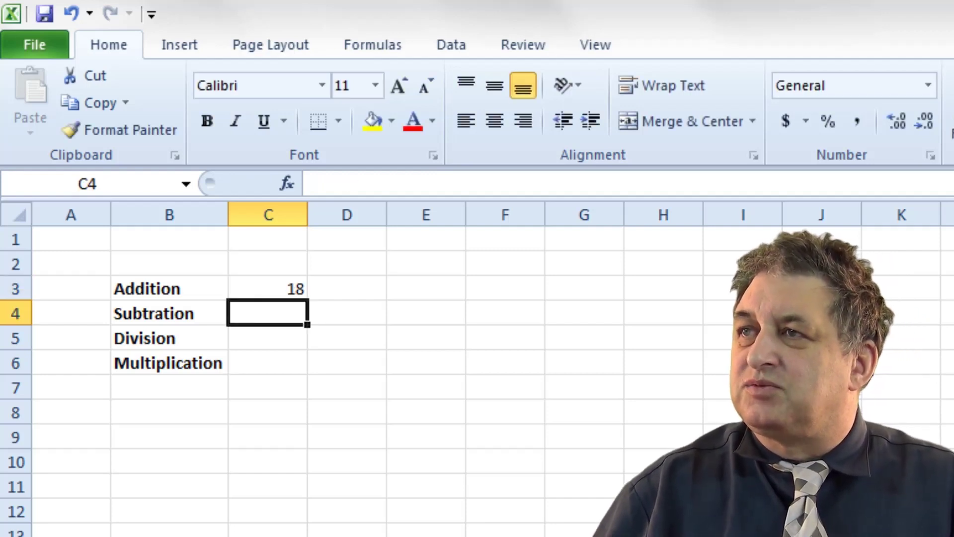
text(=)
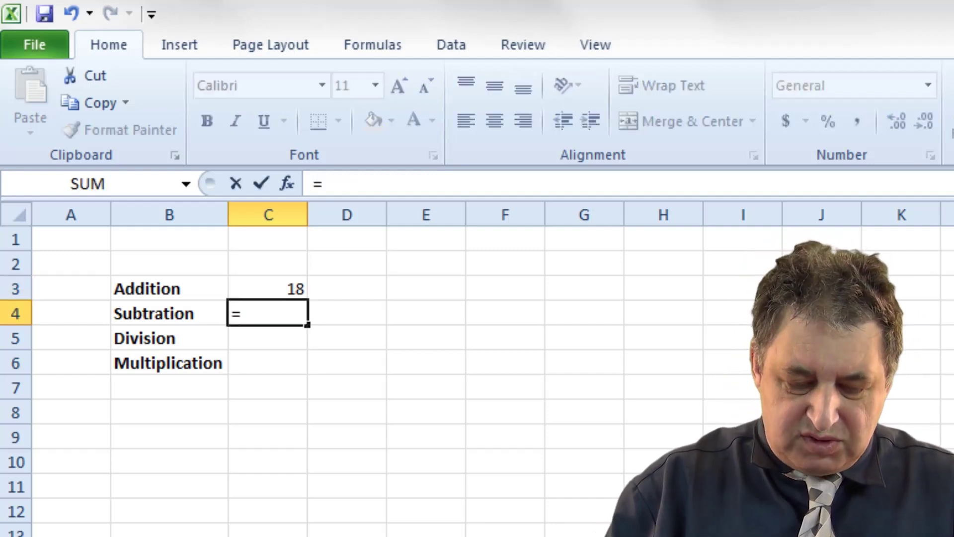
text(19-6)
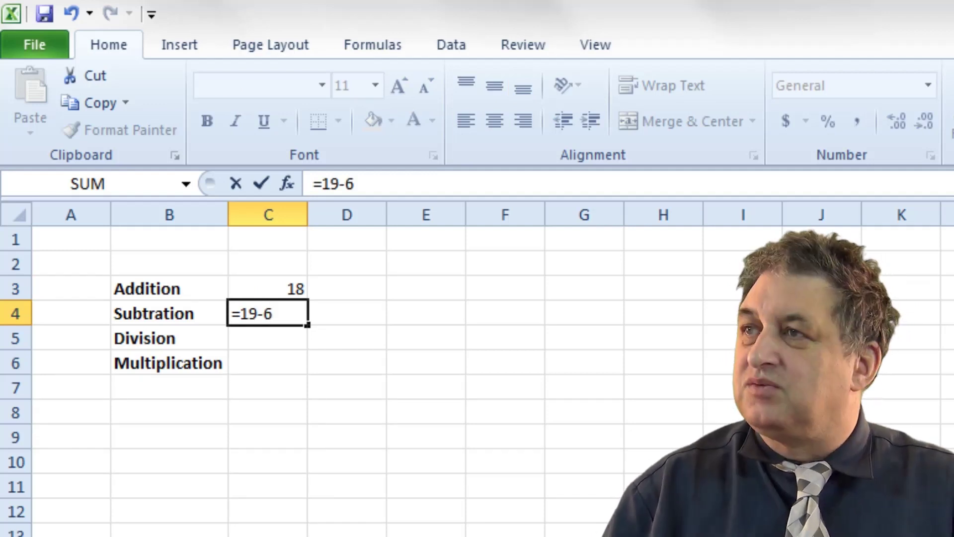
key(Return)
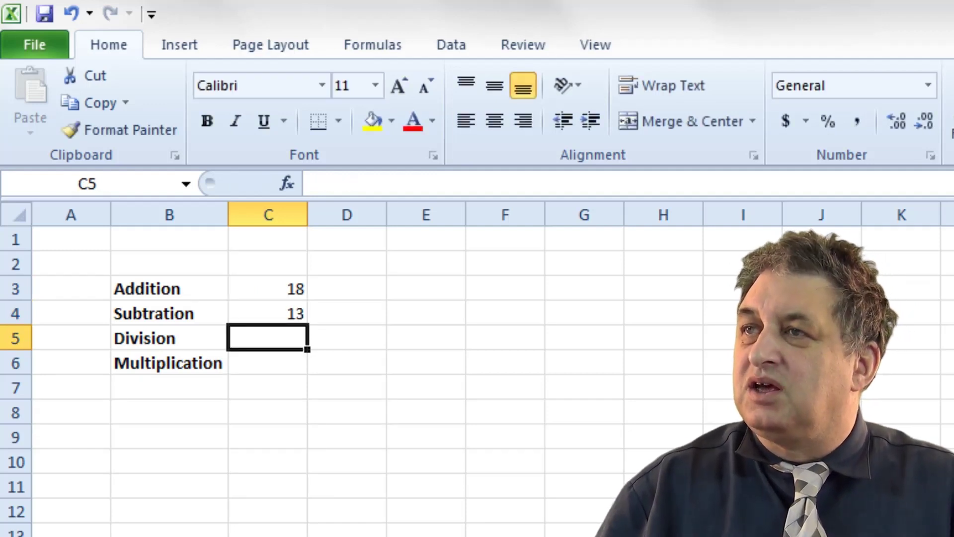
Enter =21/3 in C5 for the division example and reselect the cell to review its formula
text(=)
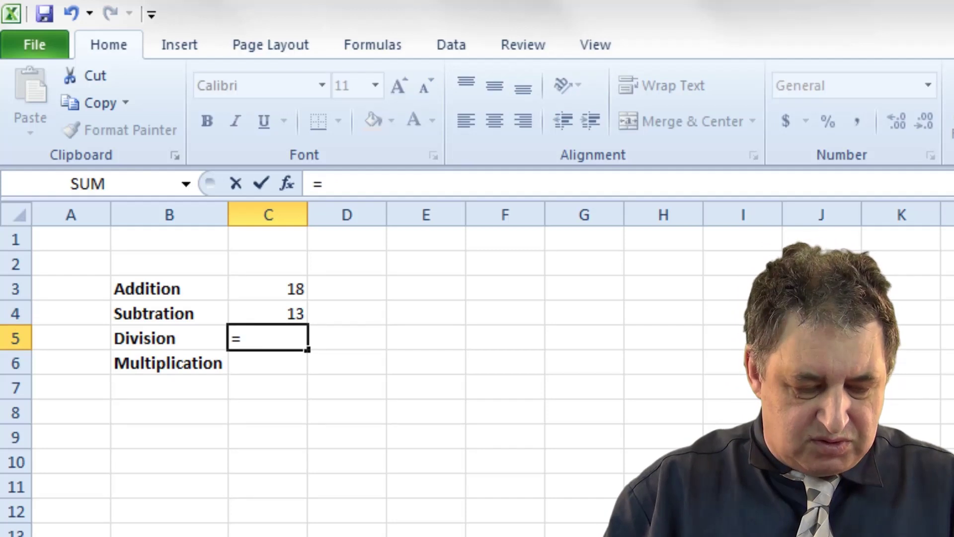
text(21)
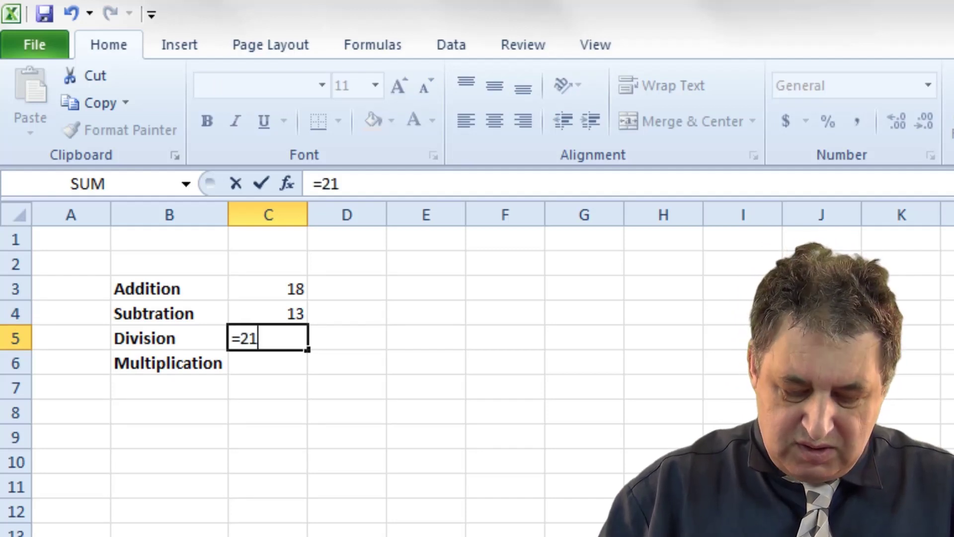
text(/3)
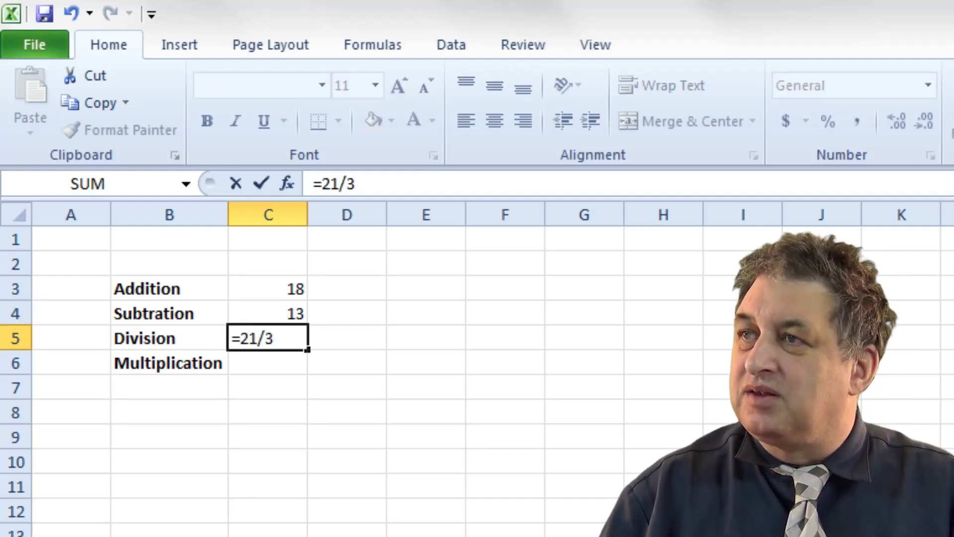
key(Return)
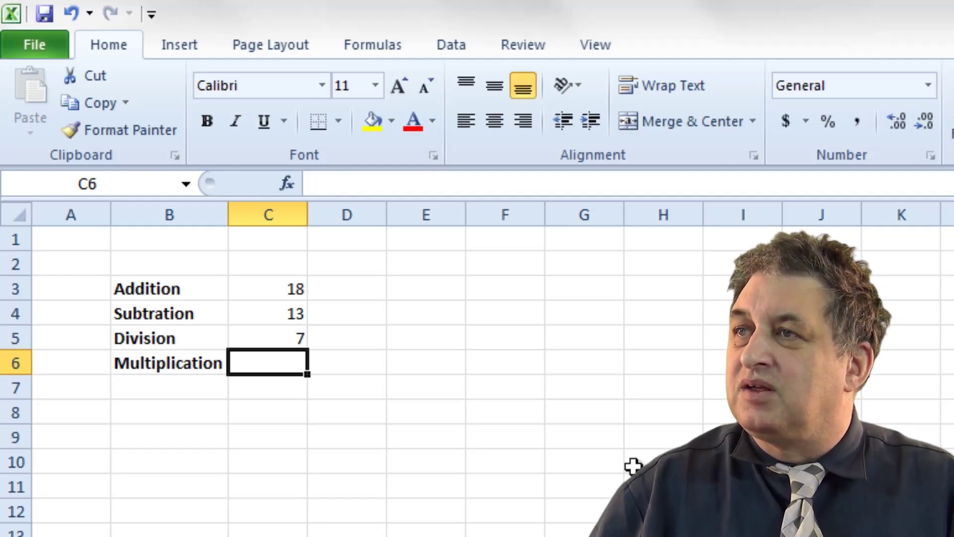
click(272, 343)
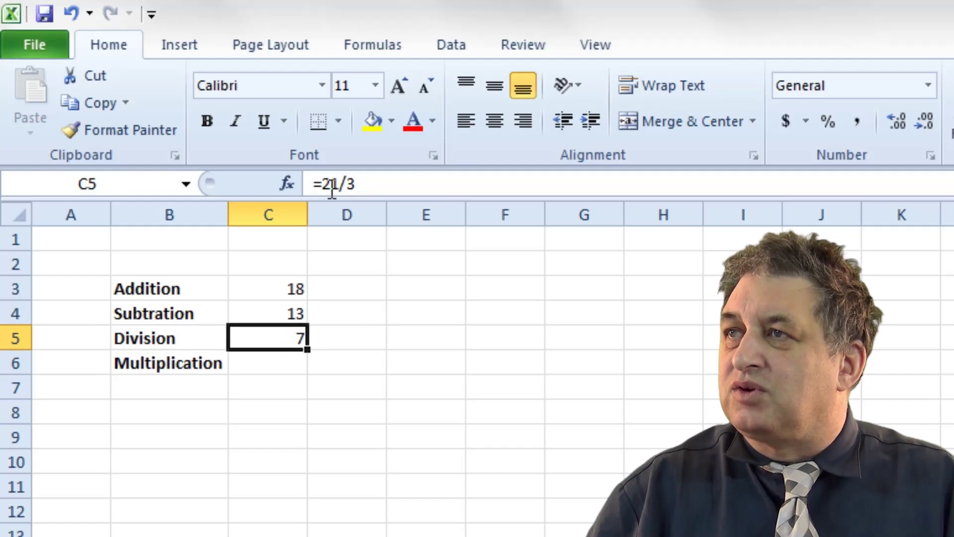
Enter =2*5 in C6 for the multiplication example
click(278, 367)
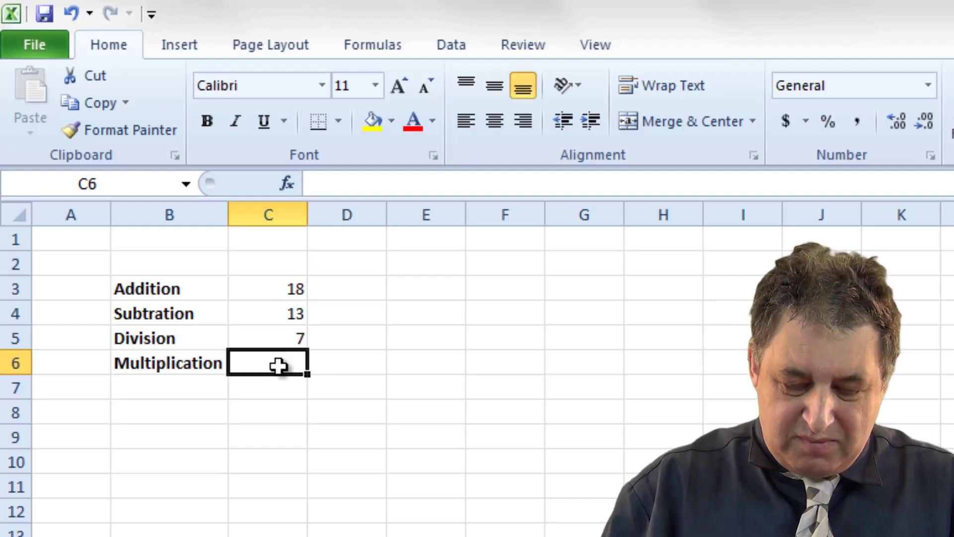
text(=2*)
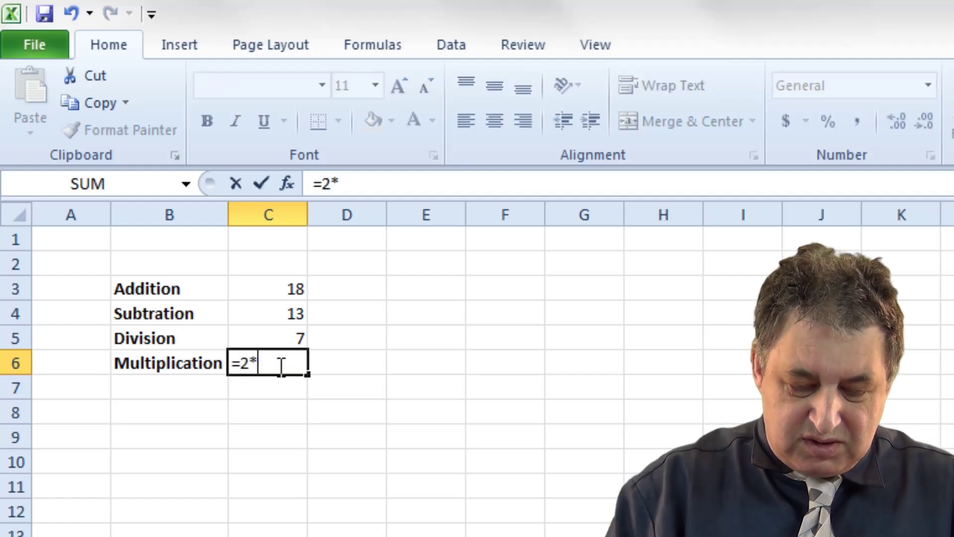
text(5)
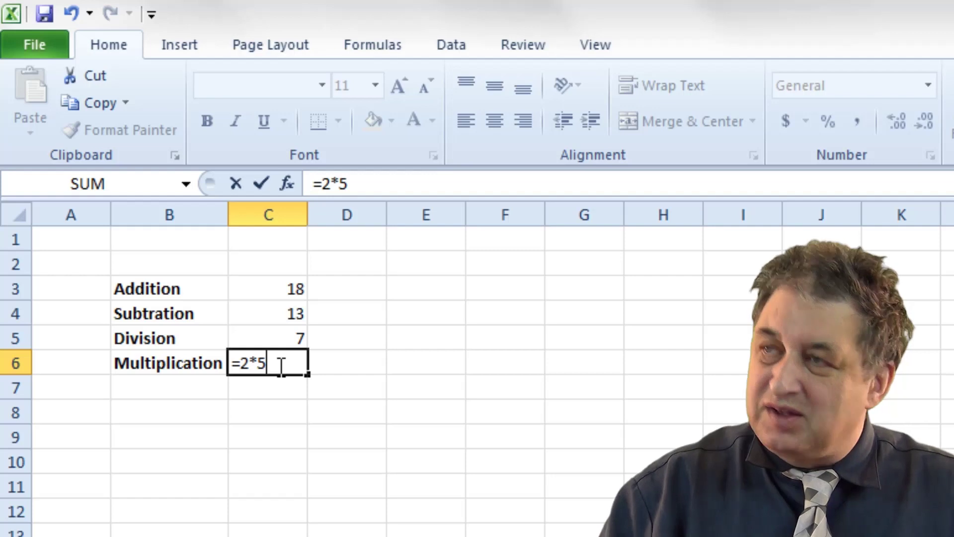
key(Return)
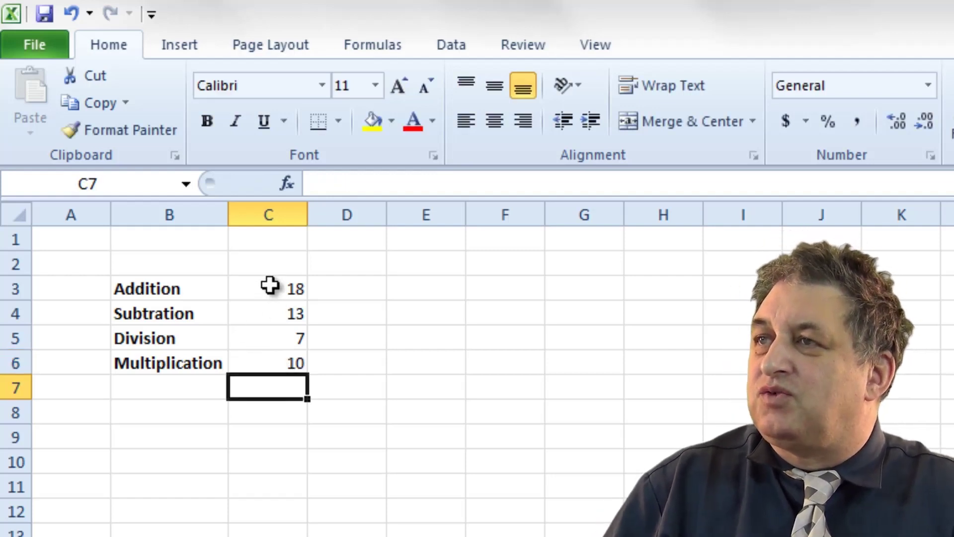
Review the addition, subtraction, division and multiplication formulas in C3 through C6 one after another
click(270, 285)
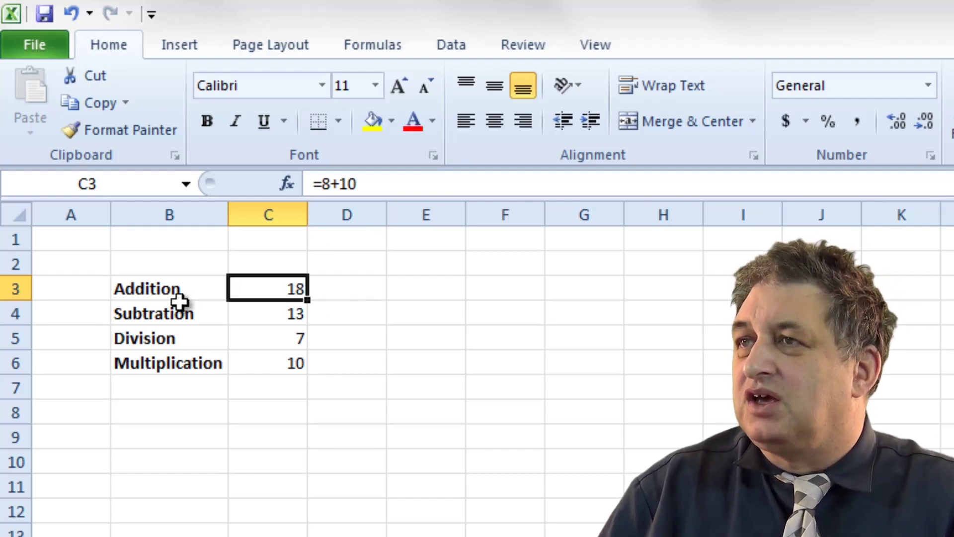
click(279, 316)
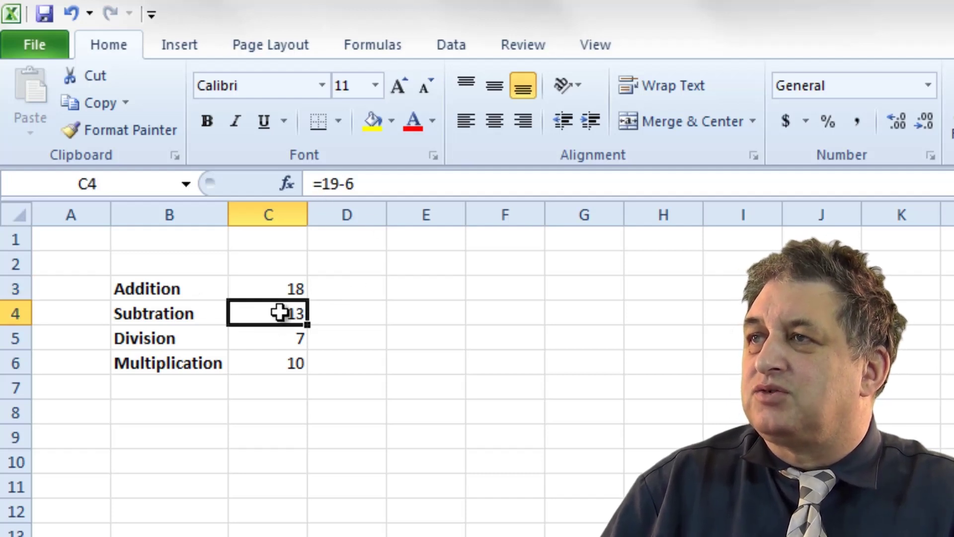
click(284, 340)
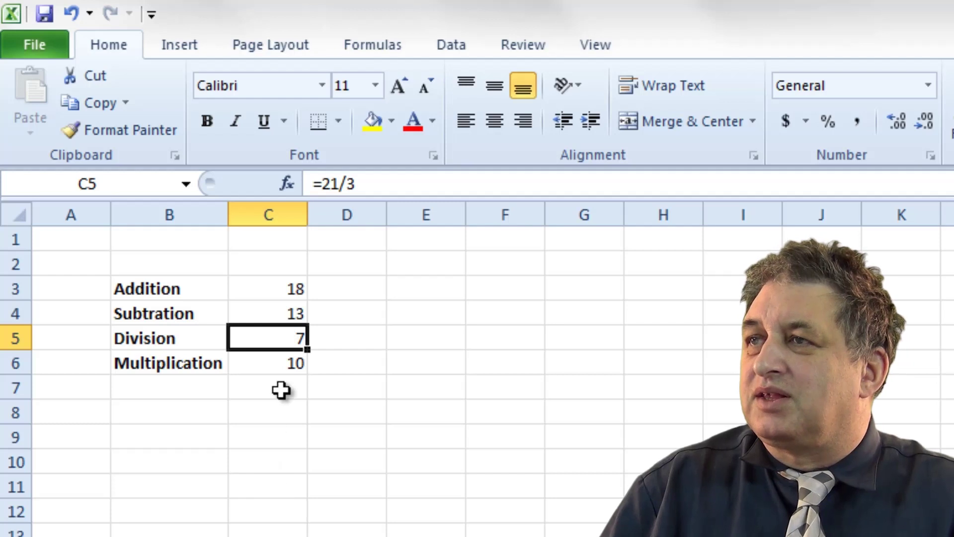
click(287, 359)
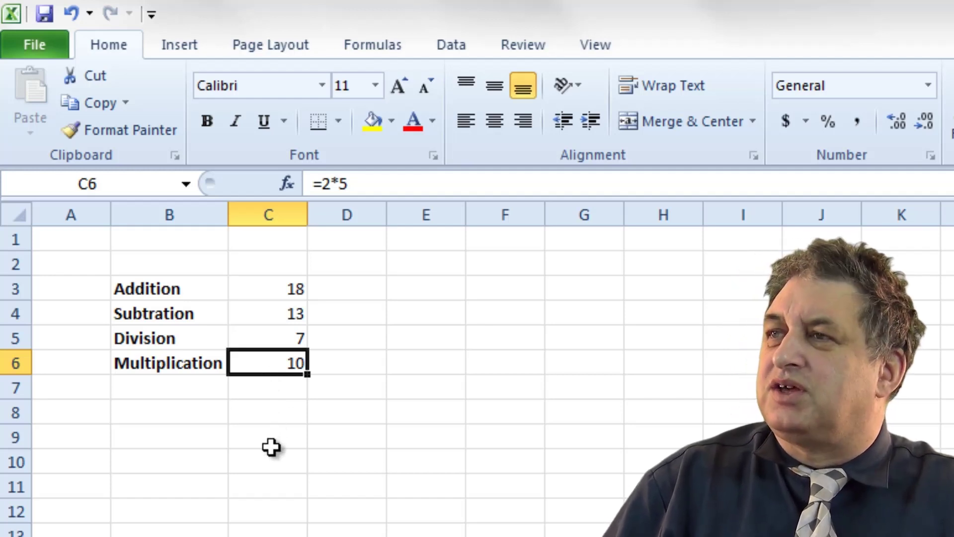
click(310, 487)
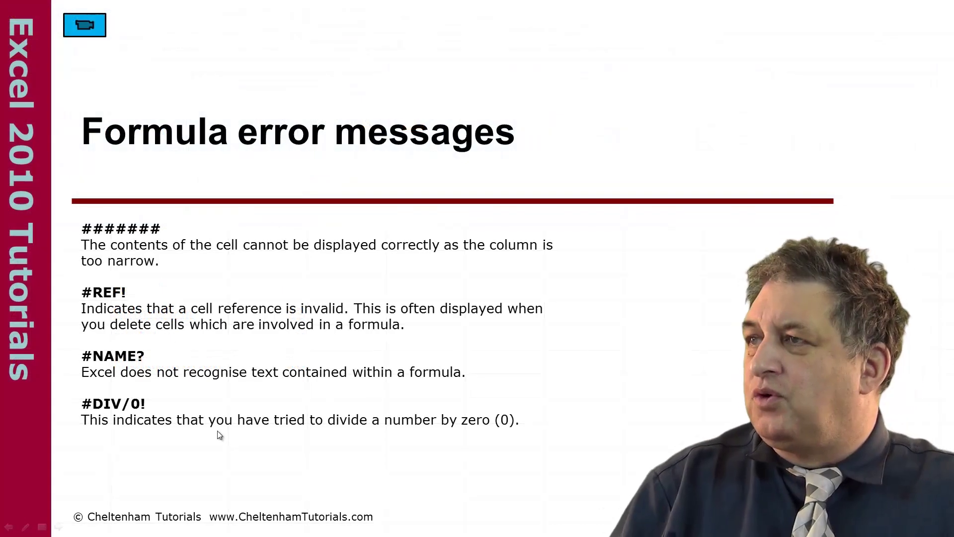
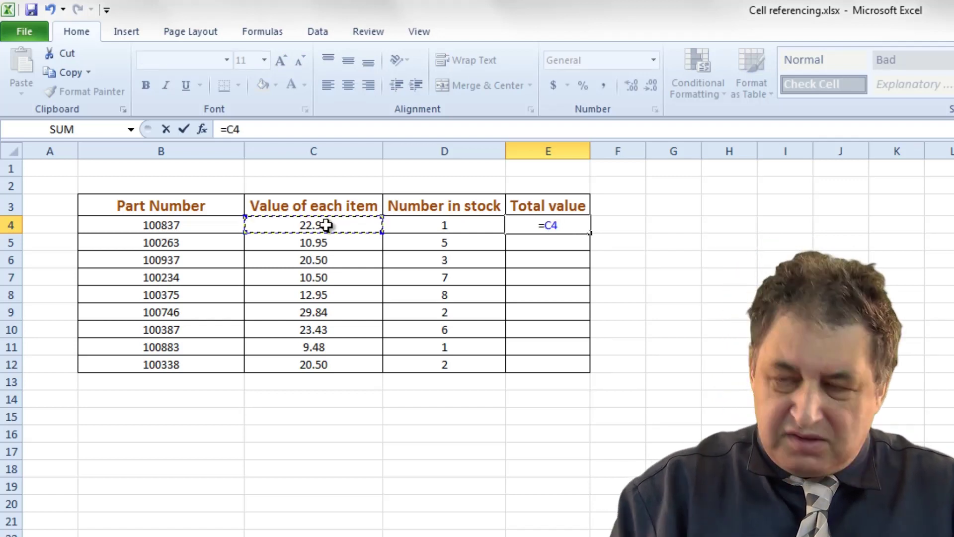
Complete the total value formula in E4 as =C4*D4 and reselect the cell to review it
text(*)
click(470, 219)
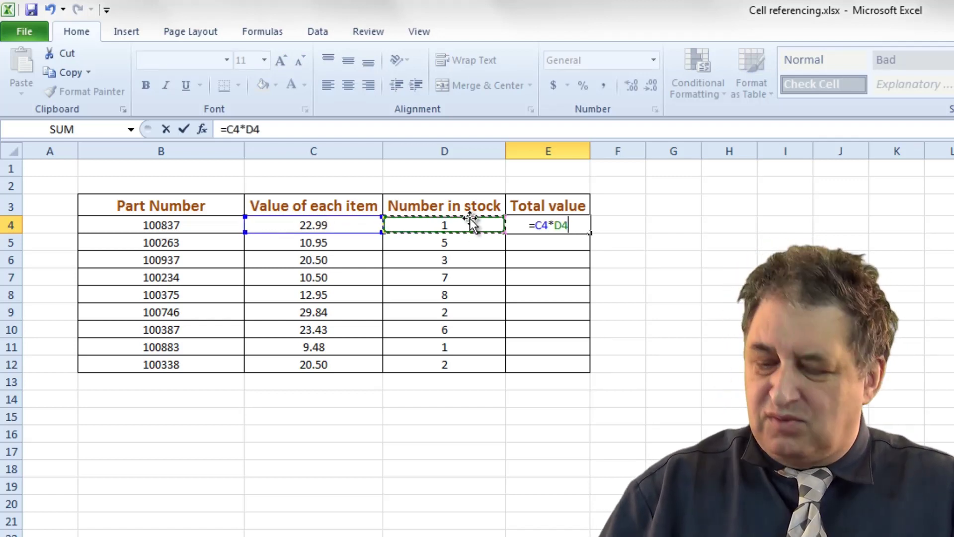
key(Return)
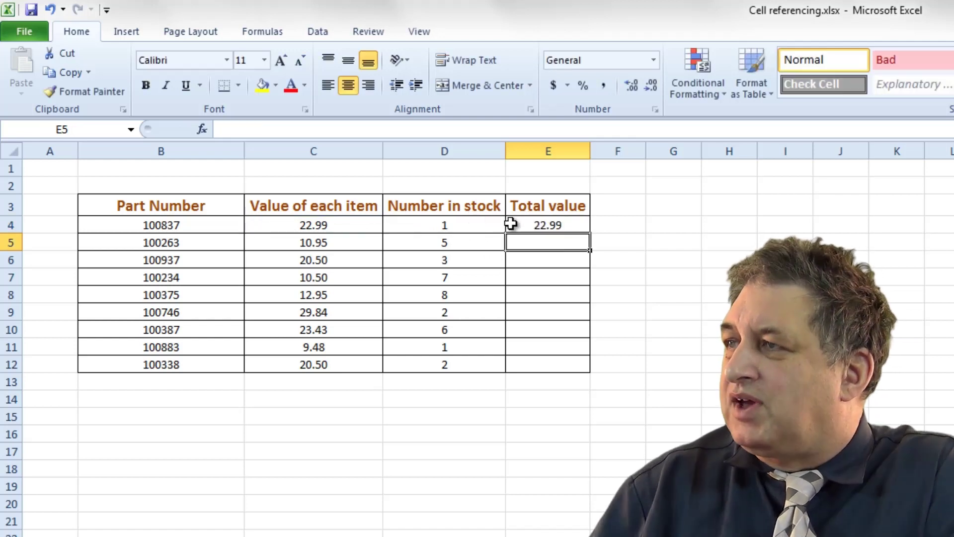
click(533, 225)
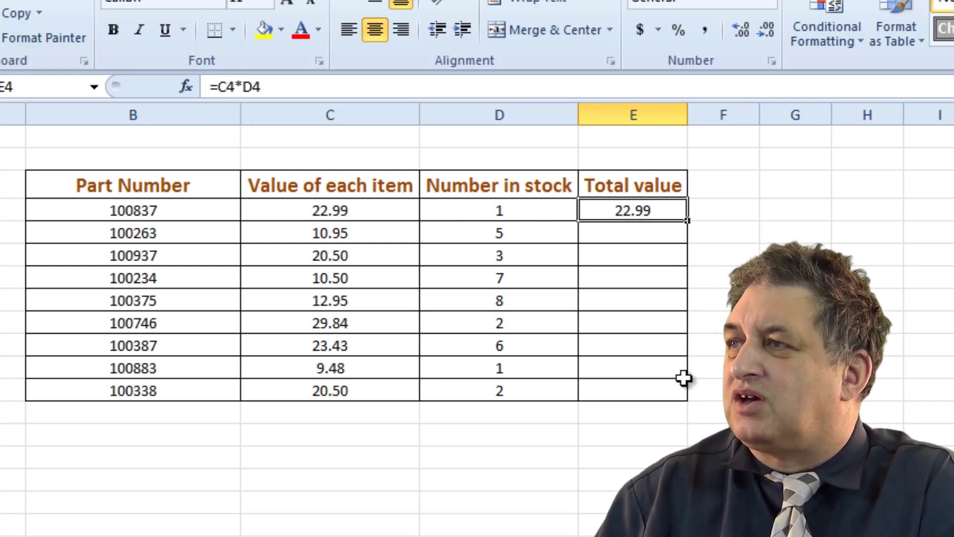
Copy the total value formula from E4 down through E12
click(867, 390)
click(616, 210)
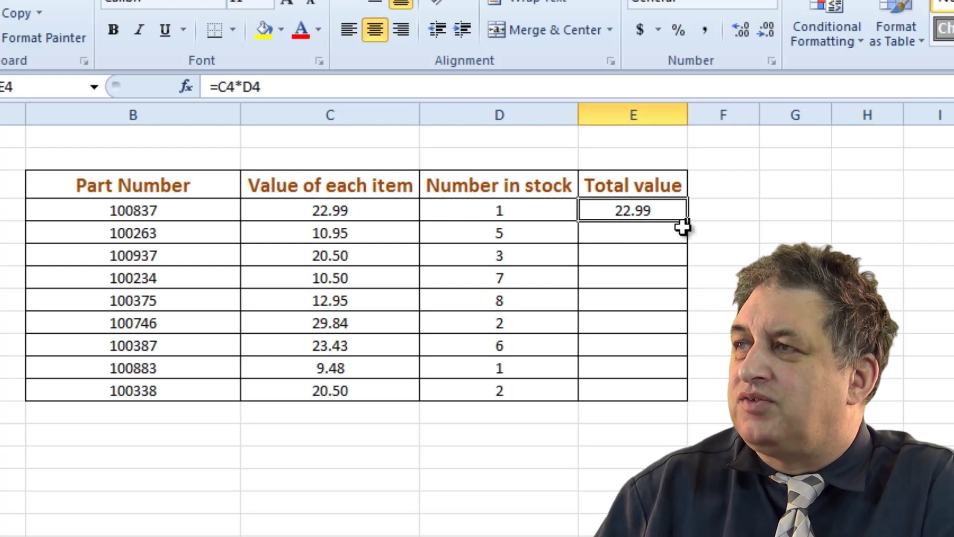
drag(687, 221, 690, 390)
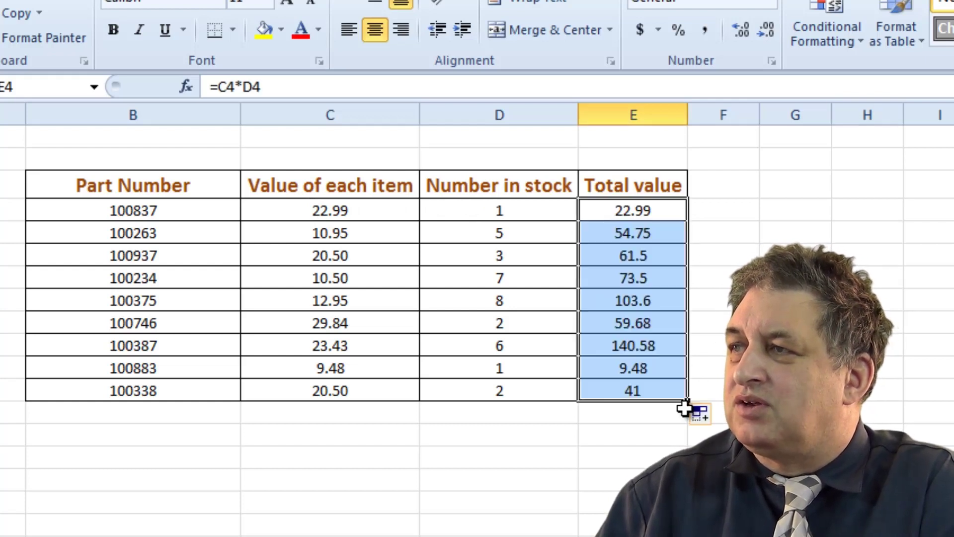
click(634, 535)
Compare the original formula in E4 with the copied formulas in E5, E6 and E12
click(638, 235)
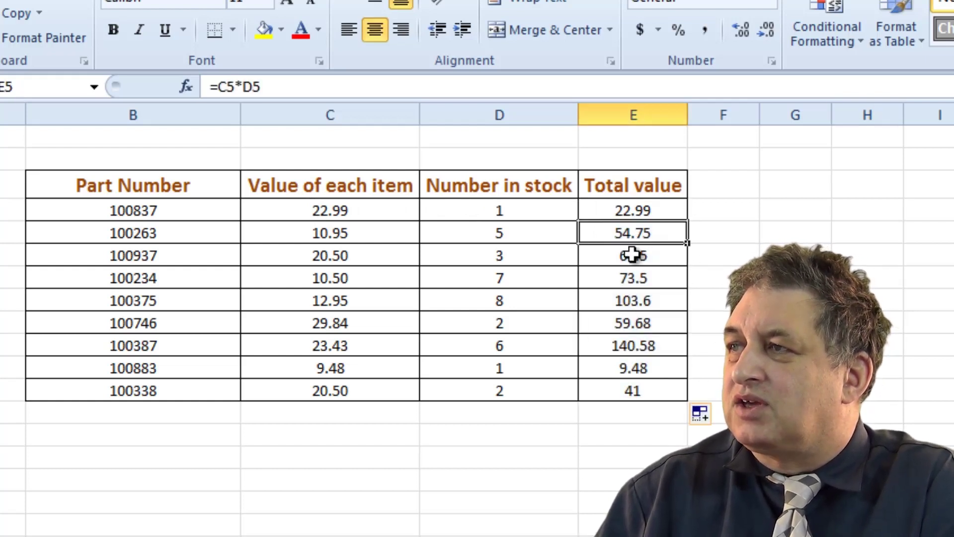
click(642, 208)
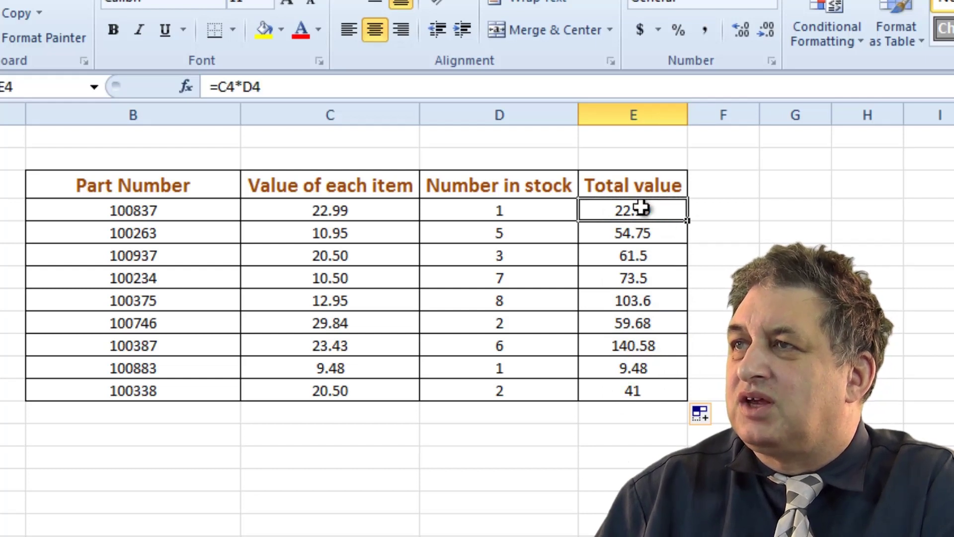
click(644, 231)
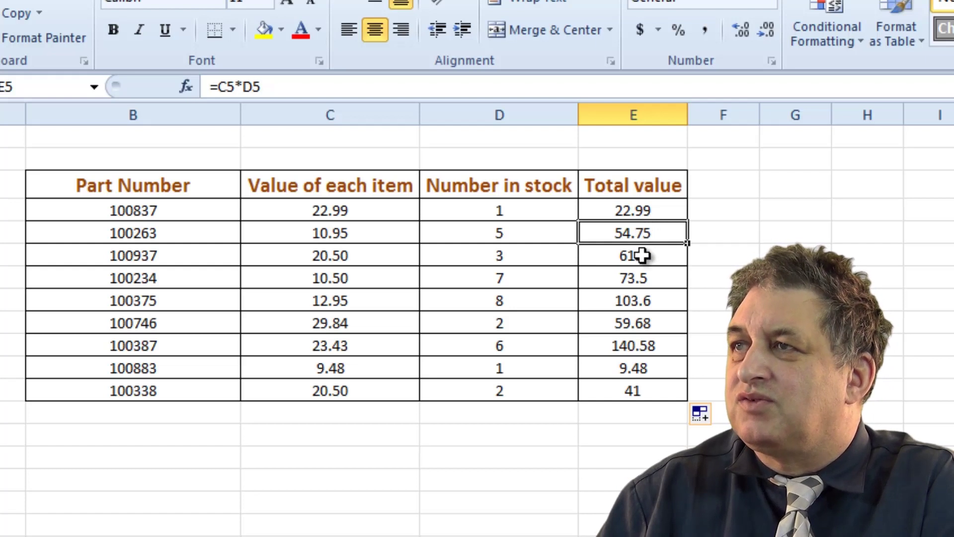
click(643, 255)
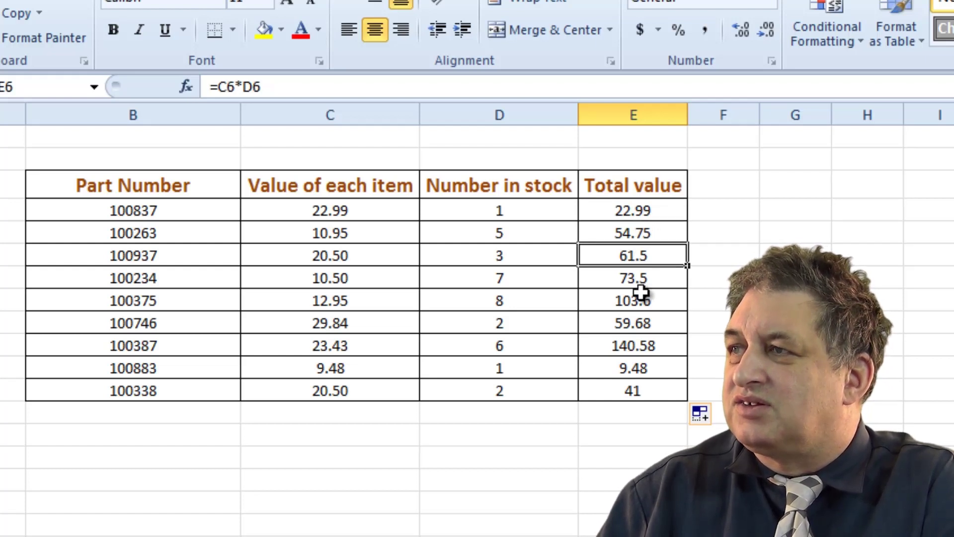
click(645, 390)
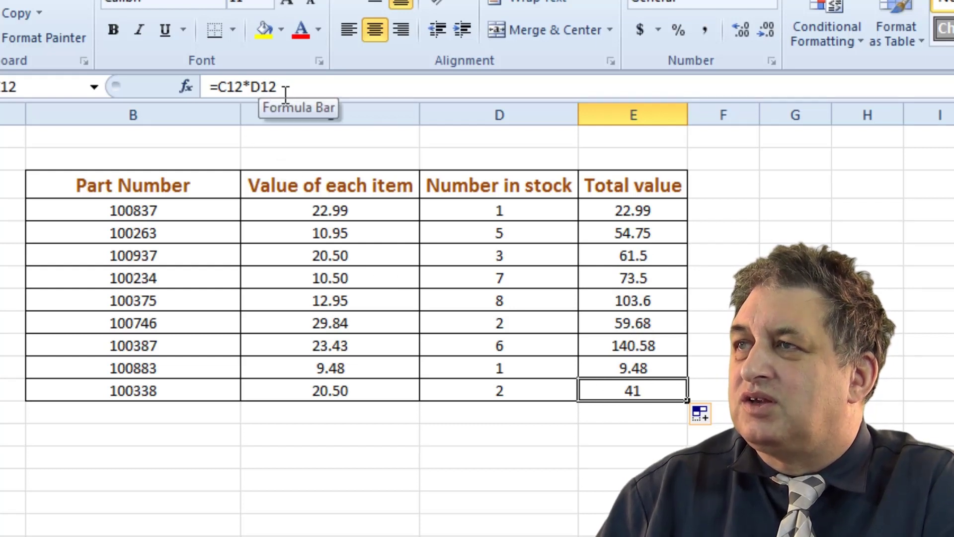
Examine how the row references change in the total value formulas from E4 through E8 and in E11
click(646, 210)
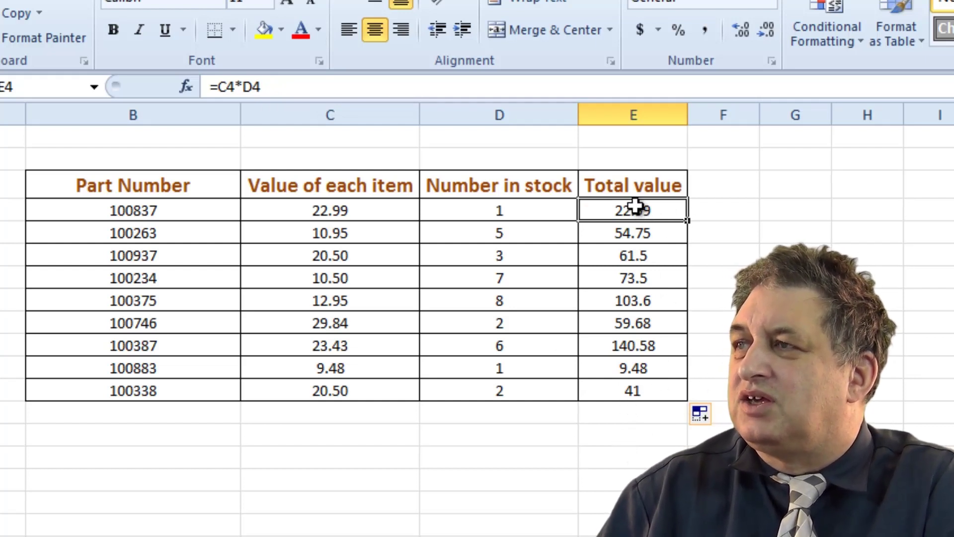
click(631, 229)
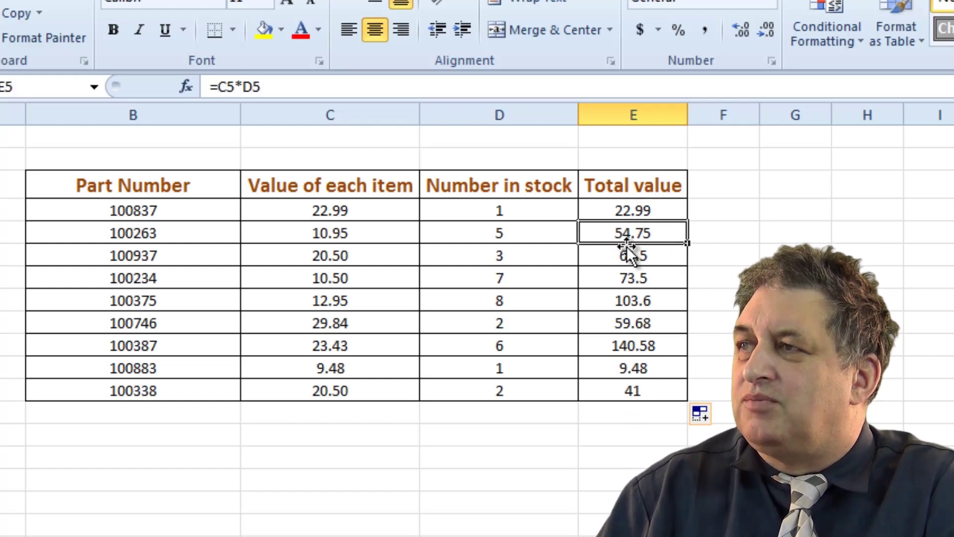
click(626, 256)
click(625, 278)
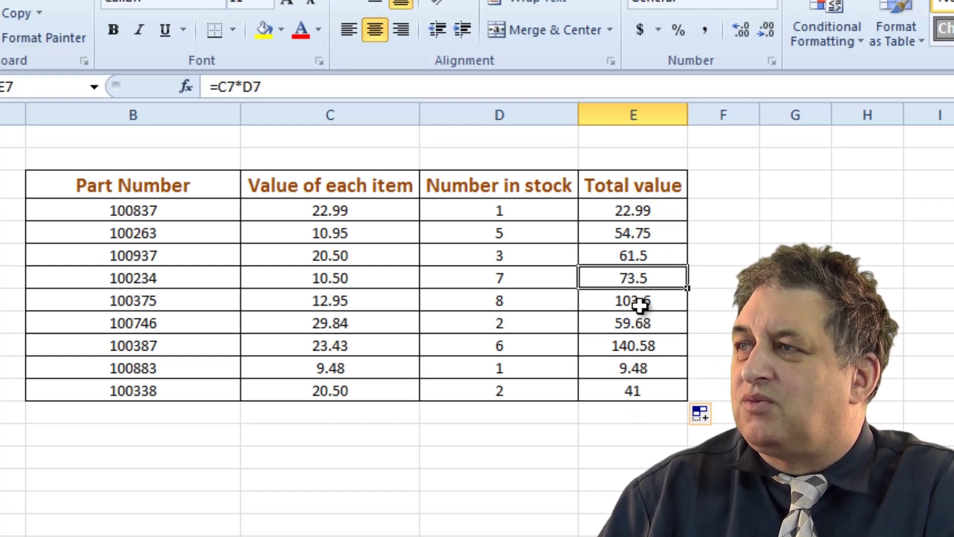
click(640, 304)
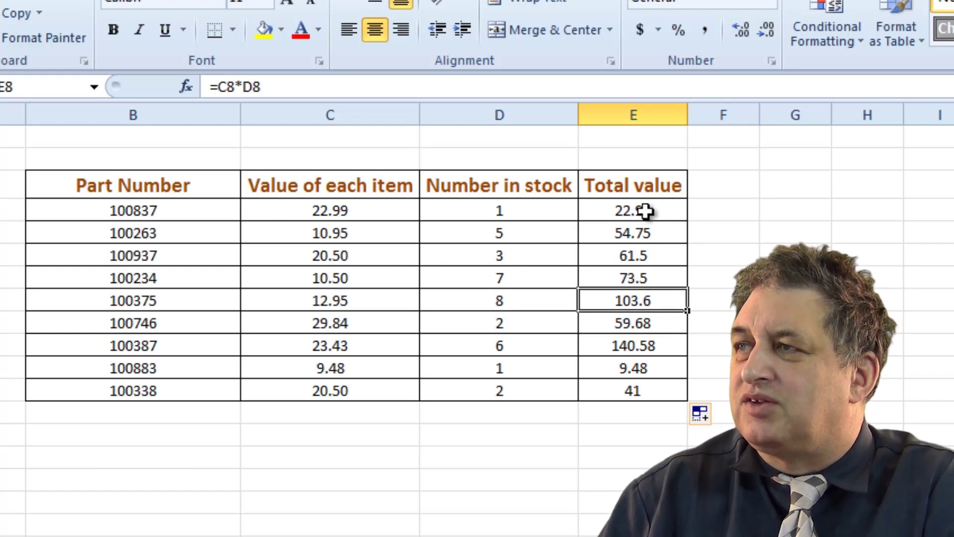
click(633, 369)
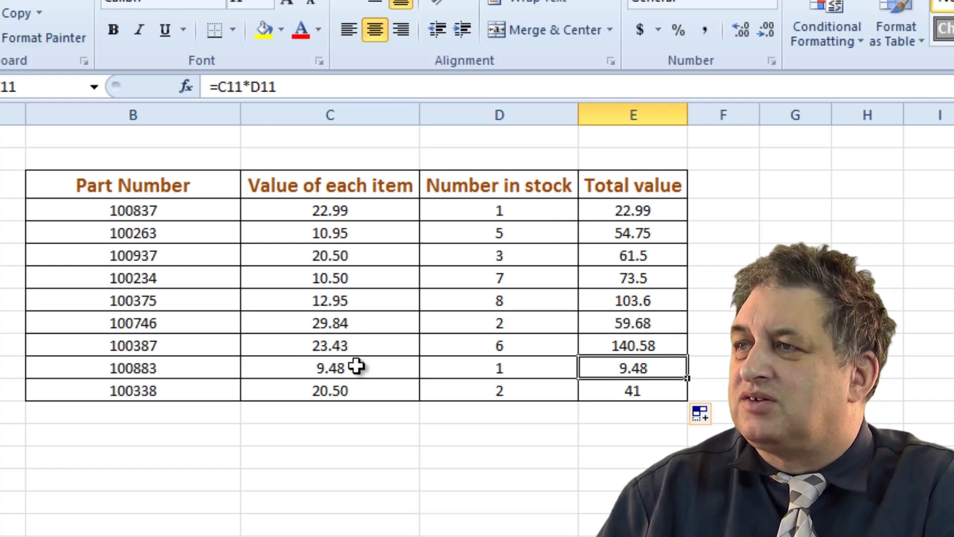
Check the total value formulas in E4 through E7 and E12 against the item value and stock cells in their rows
click(639, 206)
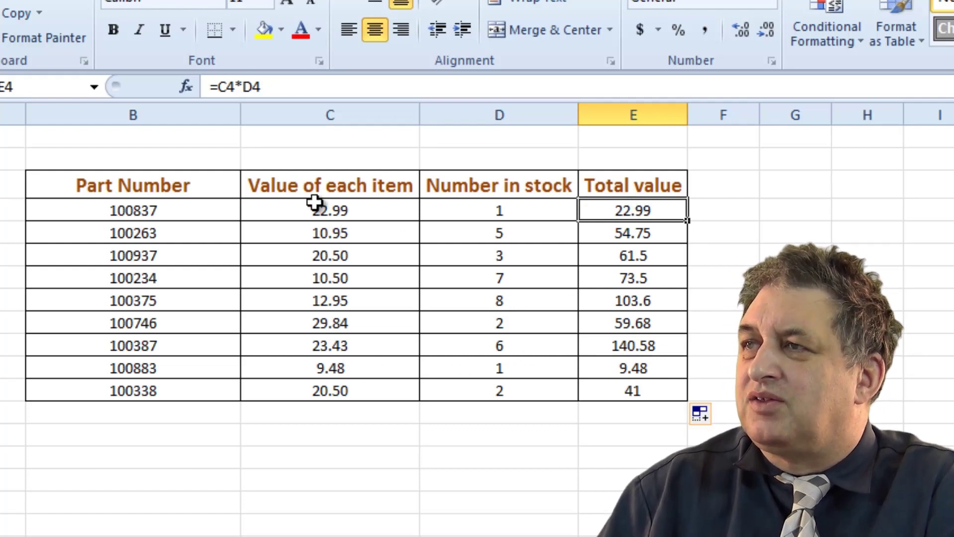
click(615, 240)
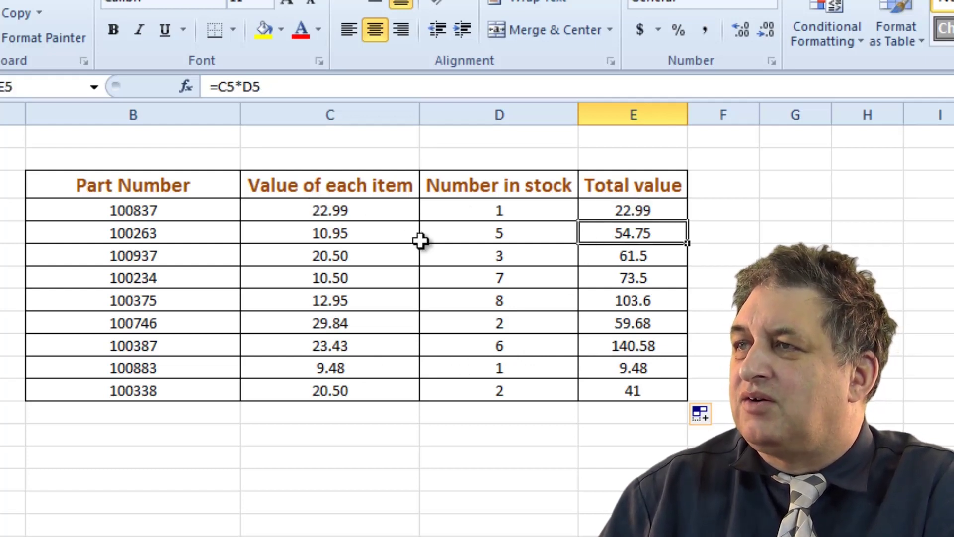
click(370, 241)
click(517, 242)
click(624, 255)
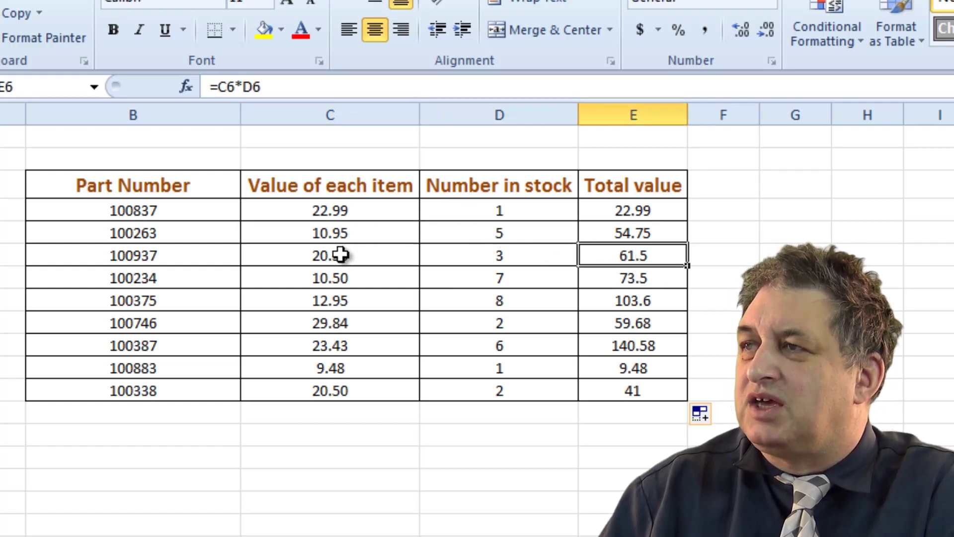
click(626, 281)
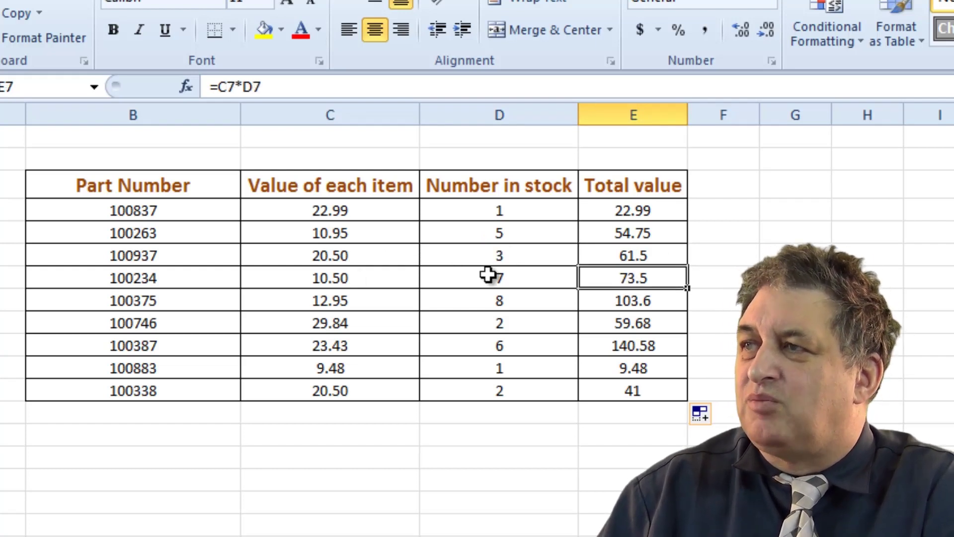
click(635, 388)
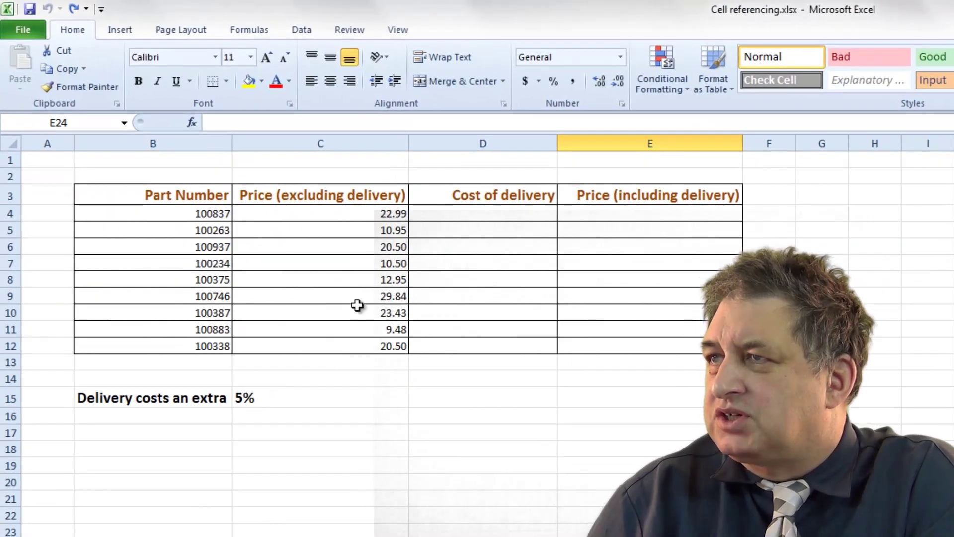
Examine the delivery pricing table's part numbers in B3:B12 and the price and delivery cost headings in C3, D3 and E3
click(198, 215)
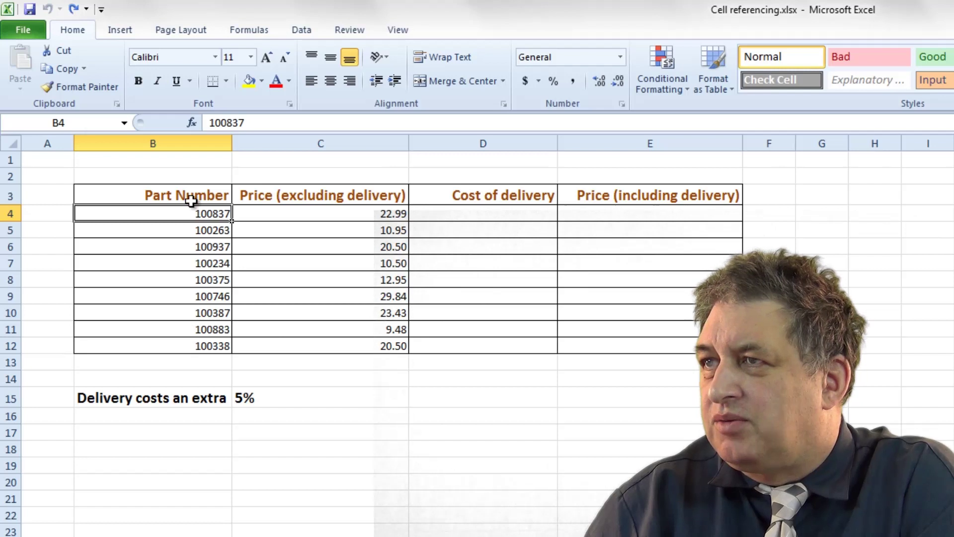
drag(187, 193, 184, 345)
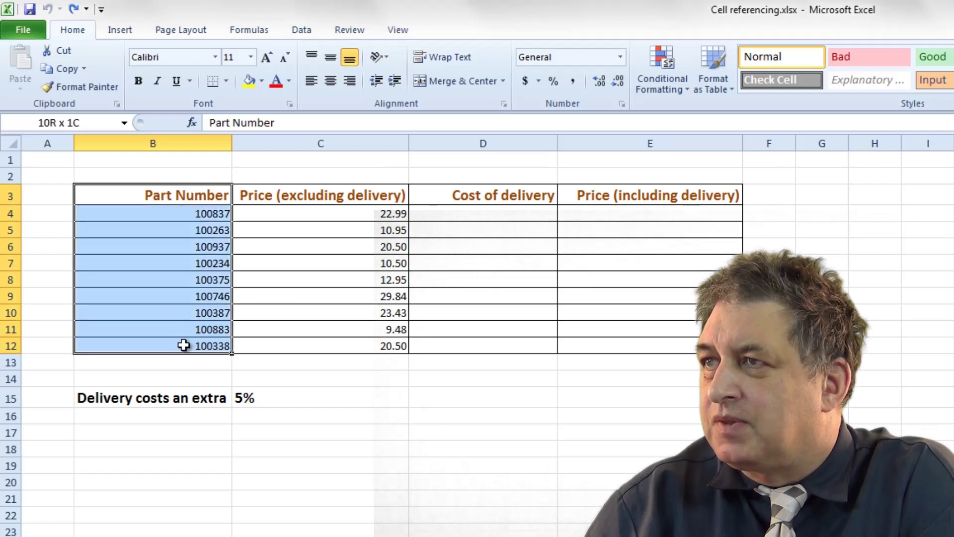
click(348, 196)
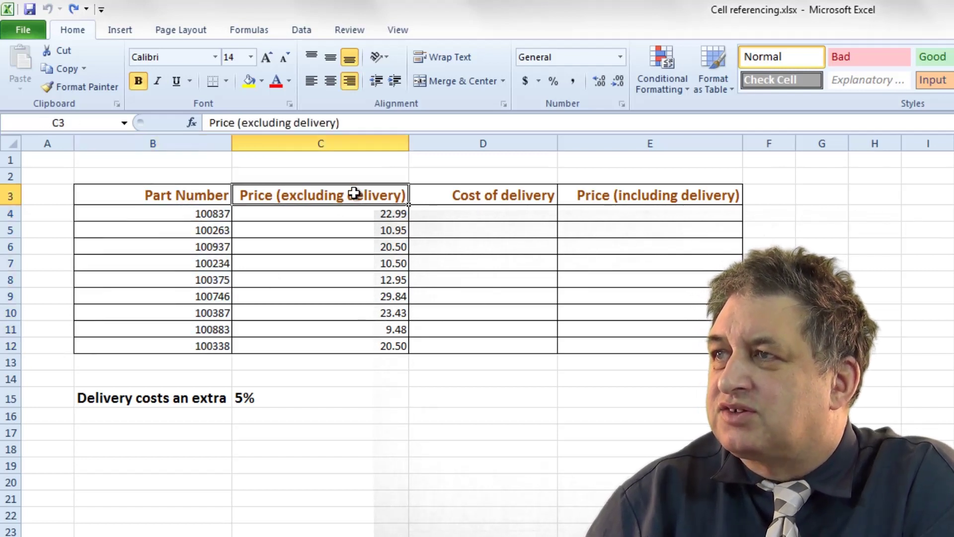
click(485, 196)
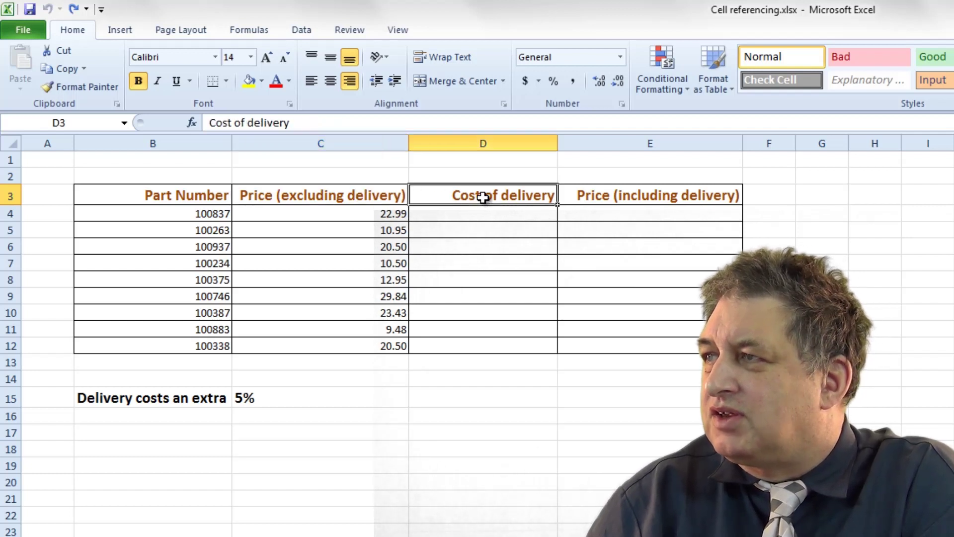
click(613, 193)
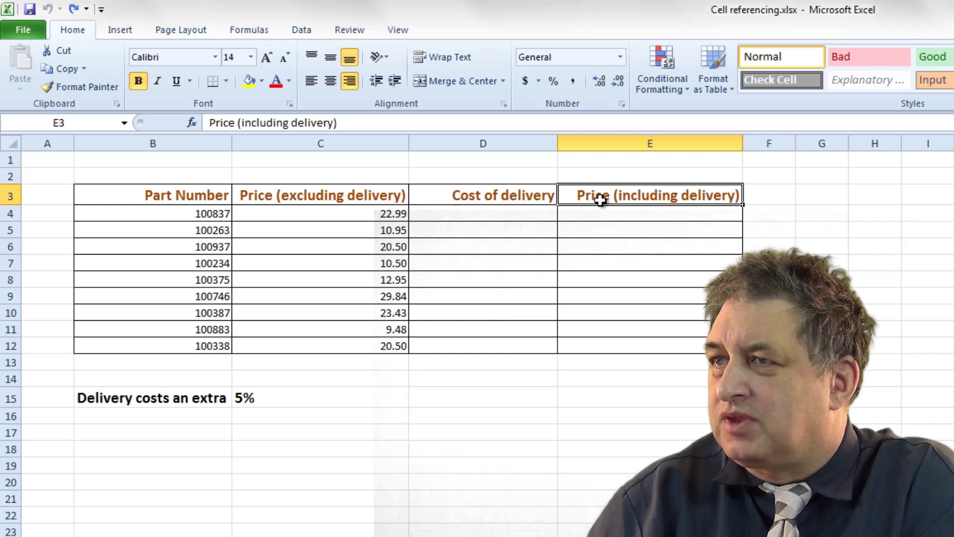
Calculate the first part's cost of delivery in D4 with =C4*C15, multiplying its price by the delivery rate
click(134, 400)
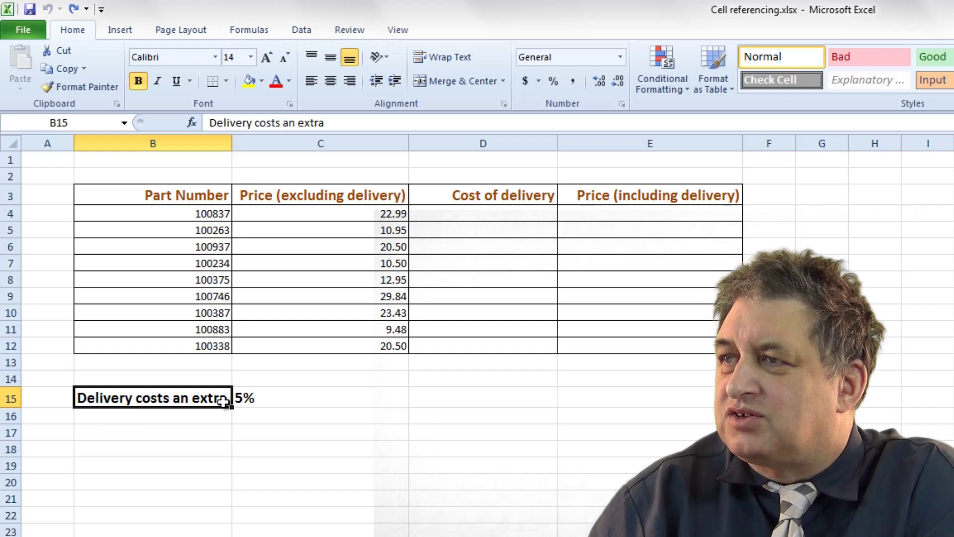
click(252, 399)
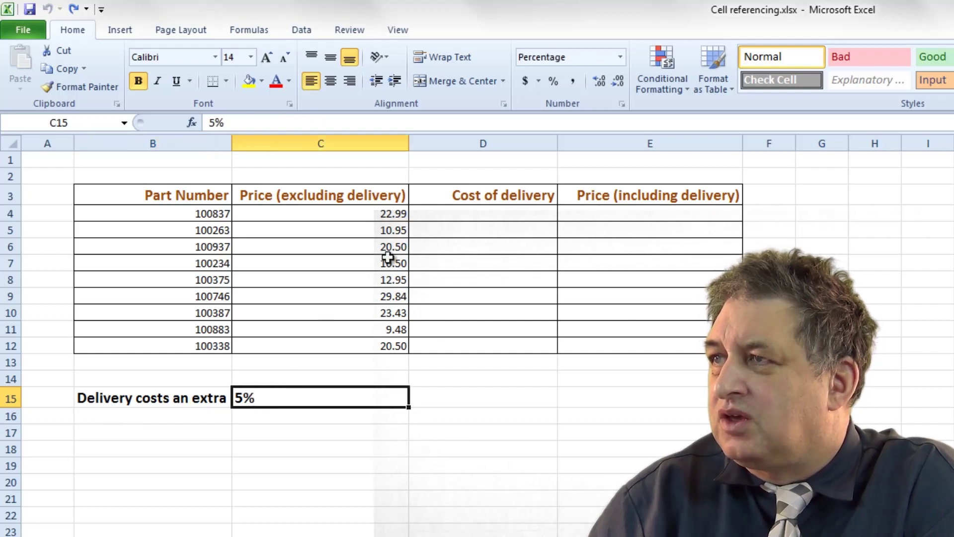
click(443, 215)
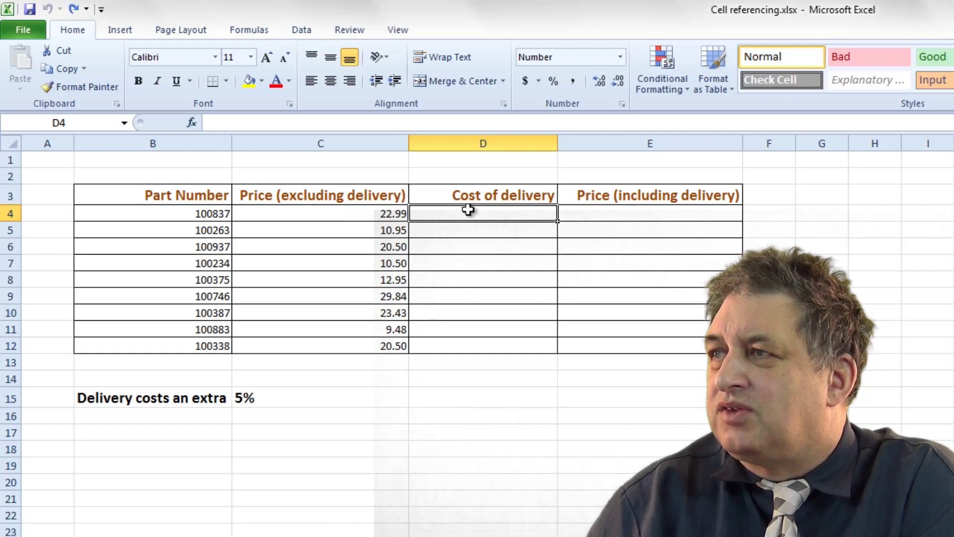
click(365, 218)
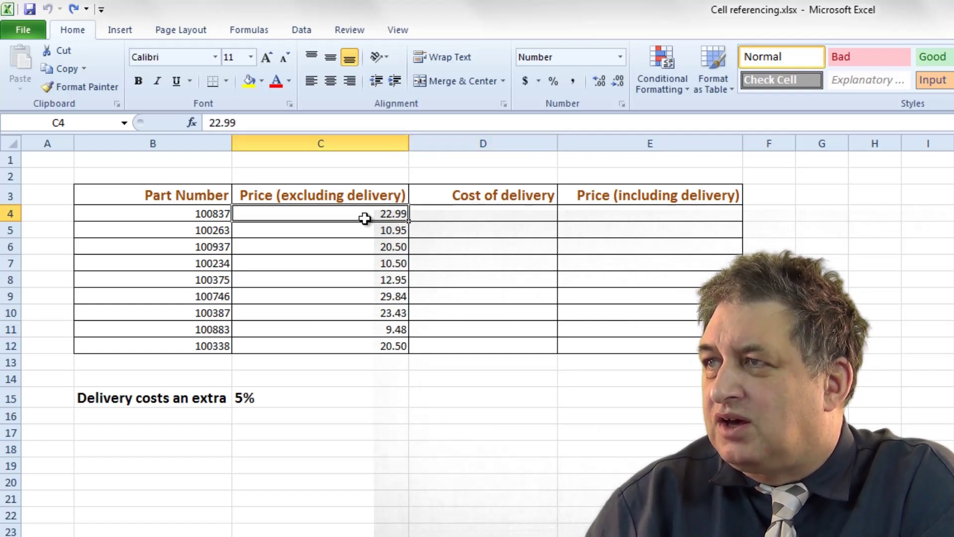
click(475, 219)
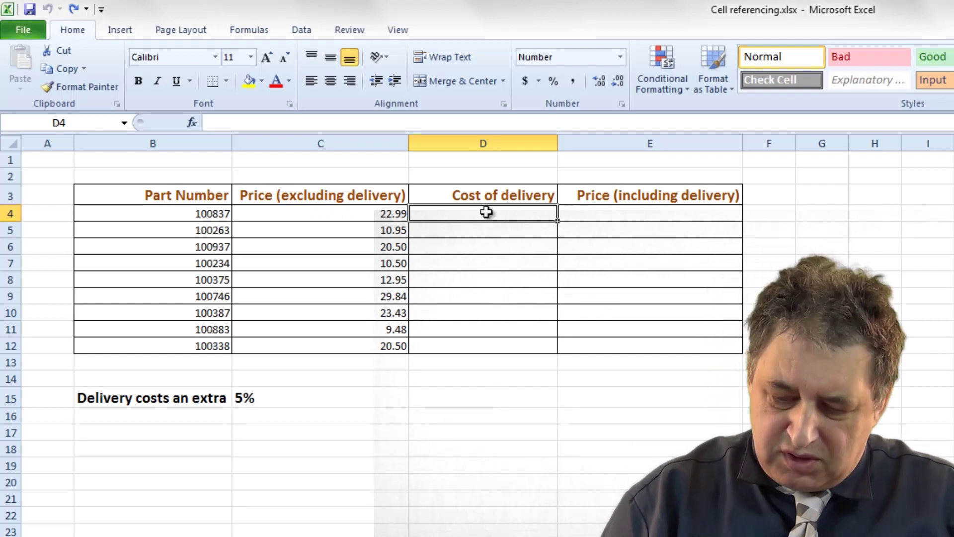
text(=)
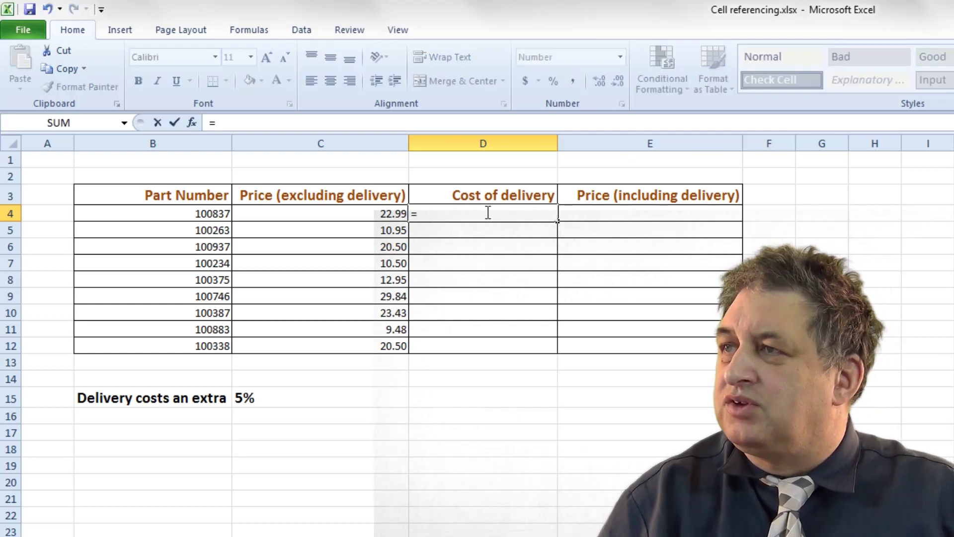
click(360, 213)
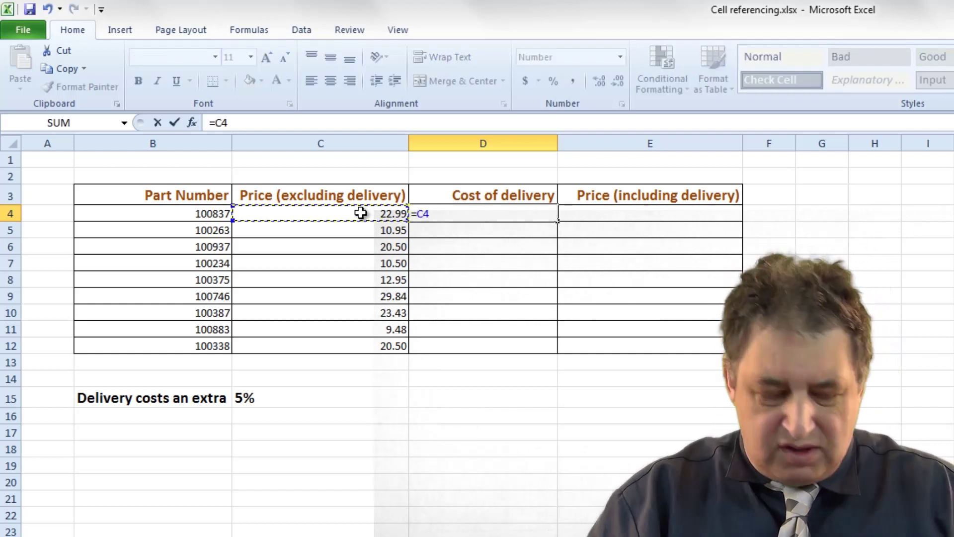
text(*)
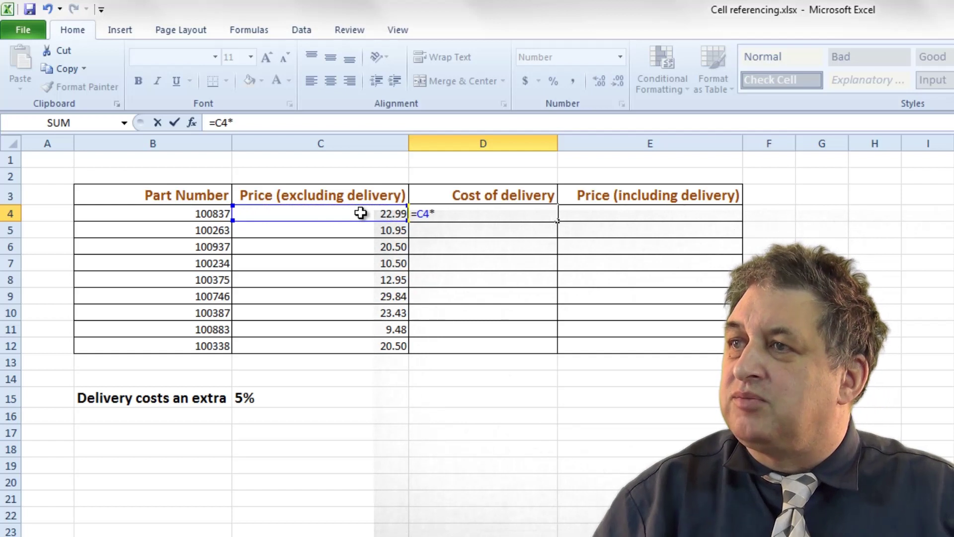
click(249, 398)
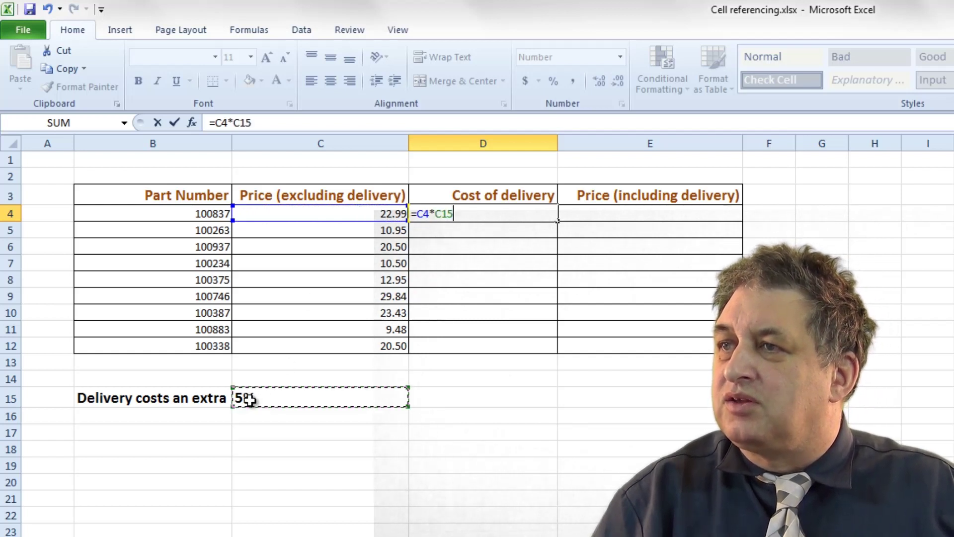
key(Return)
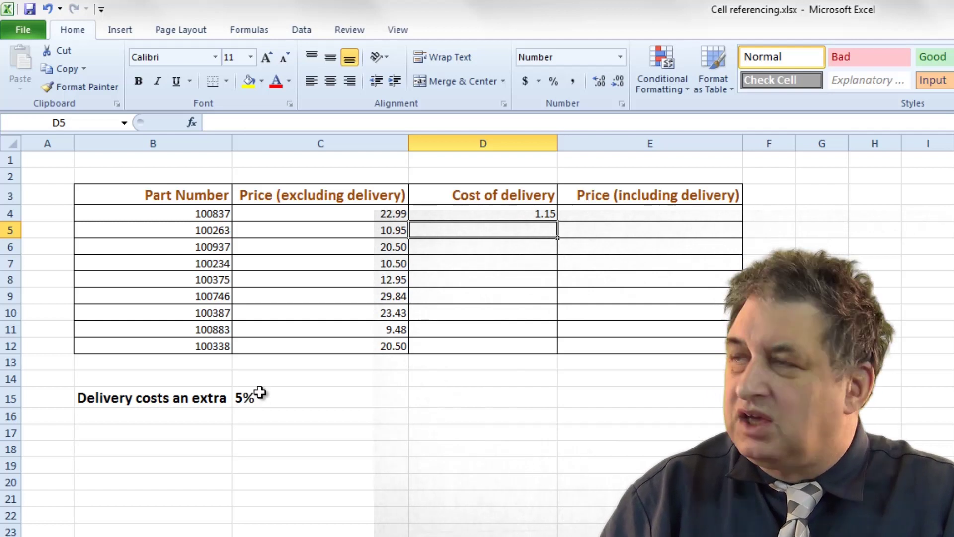
Calculate the first part's price including delivery in E4 with the formula =C4+D4
click(497, 212)
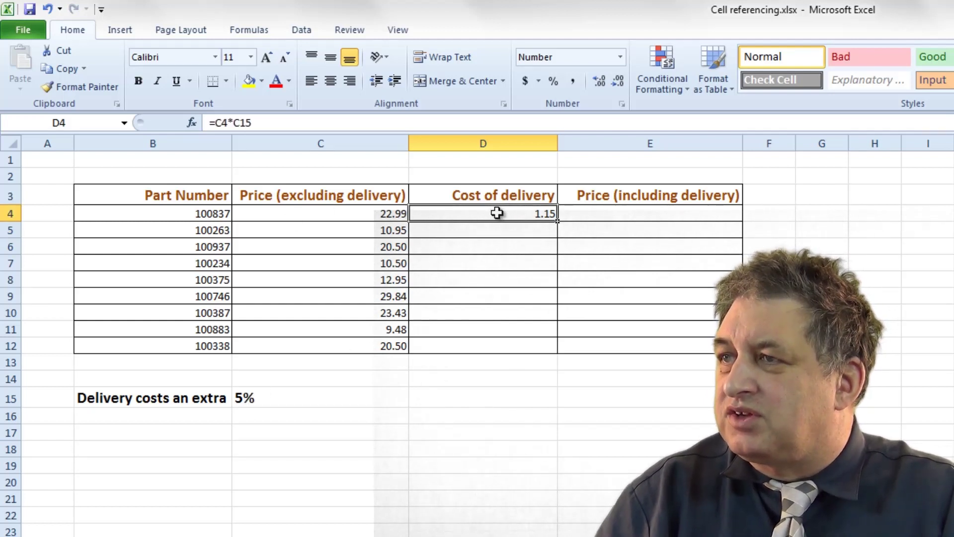
click(368, 219)
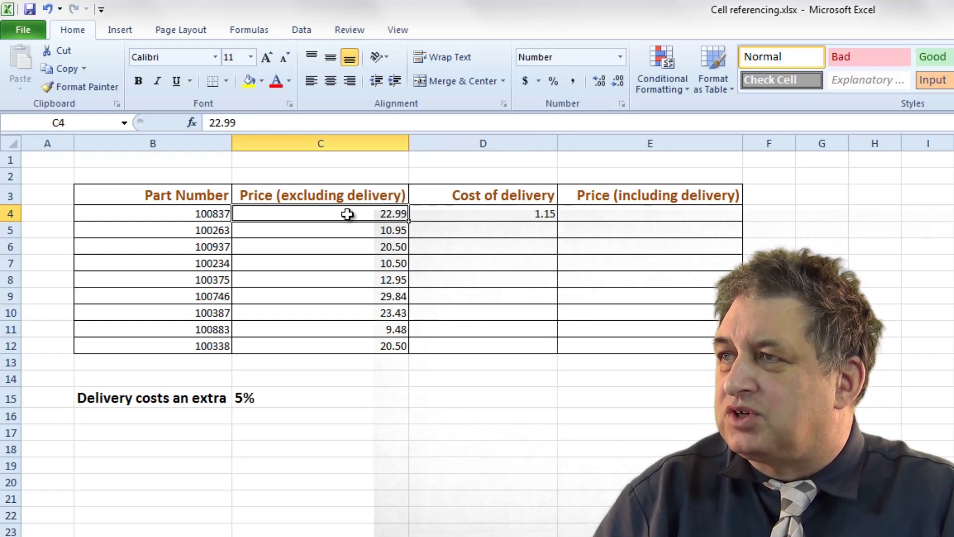
click(530, 216)
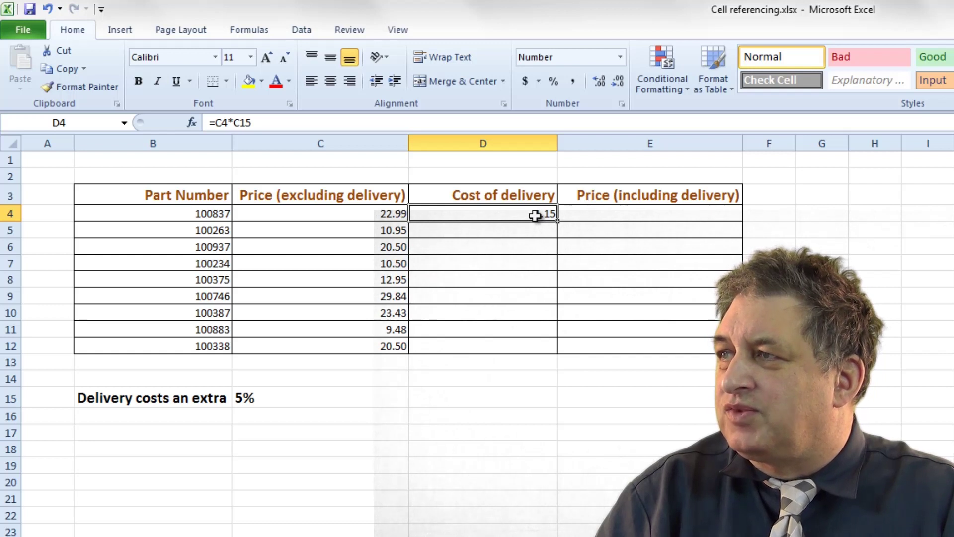
click(621, 214)
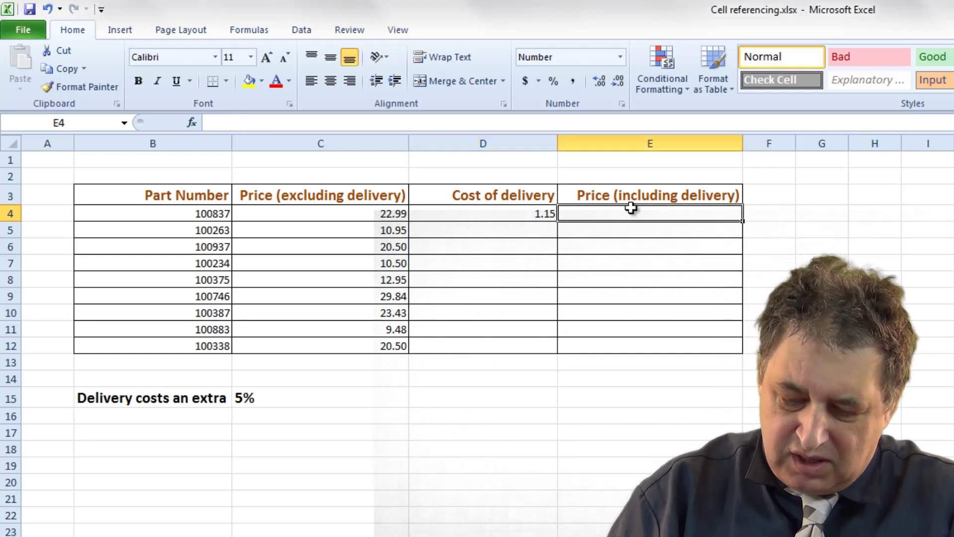
text(=)
click(327, 211)
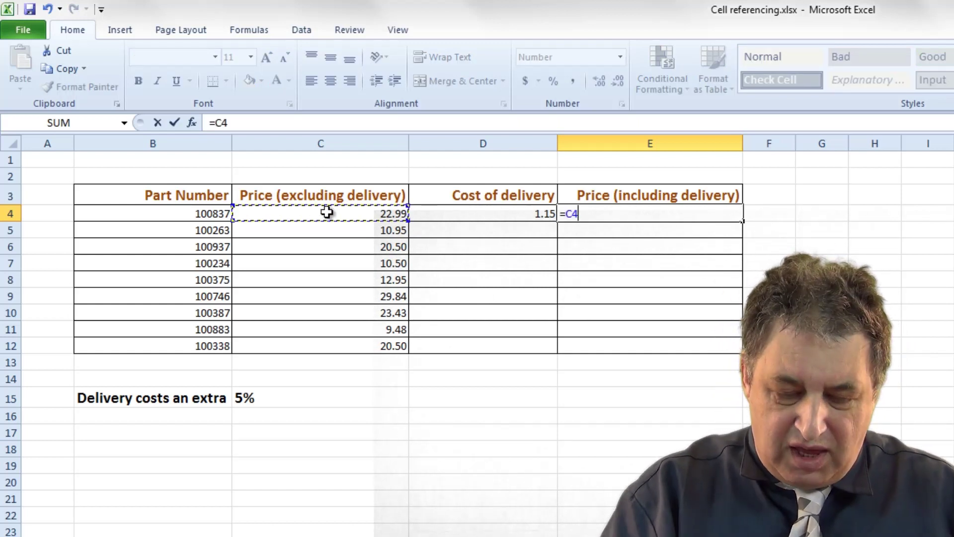
text(+)
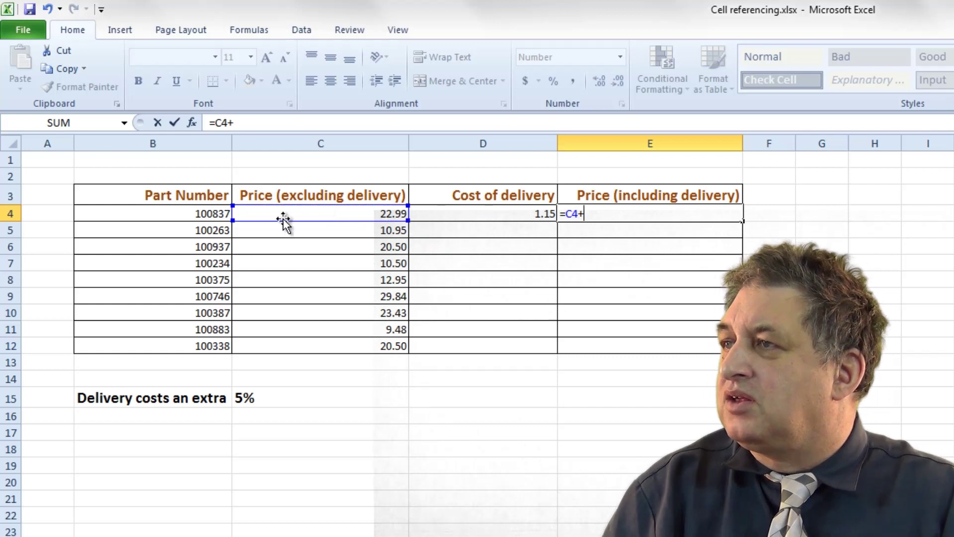
click(509, 216)
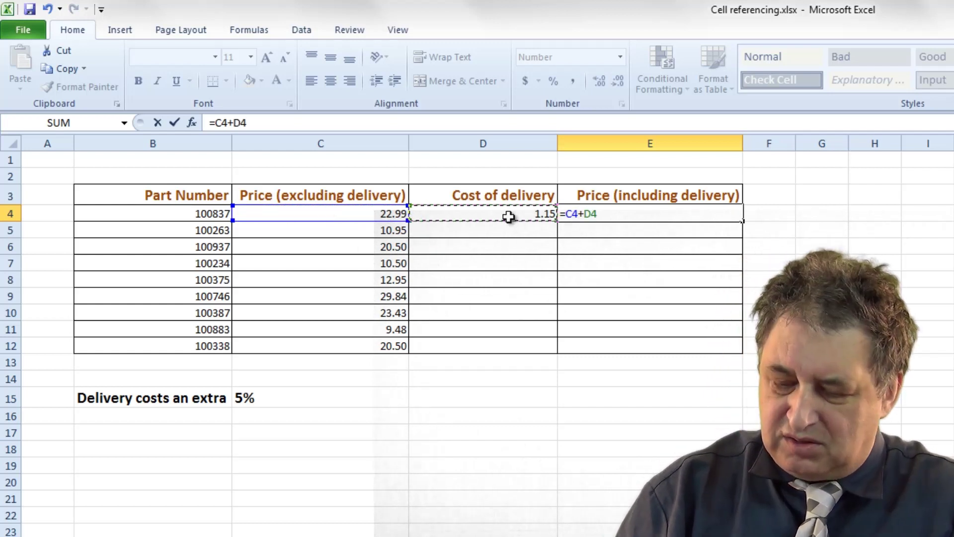
key(Return)
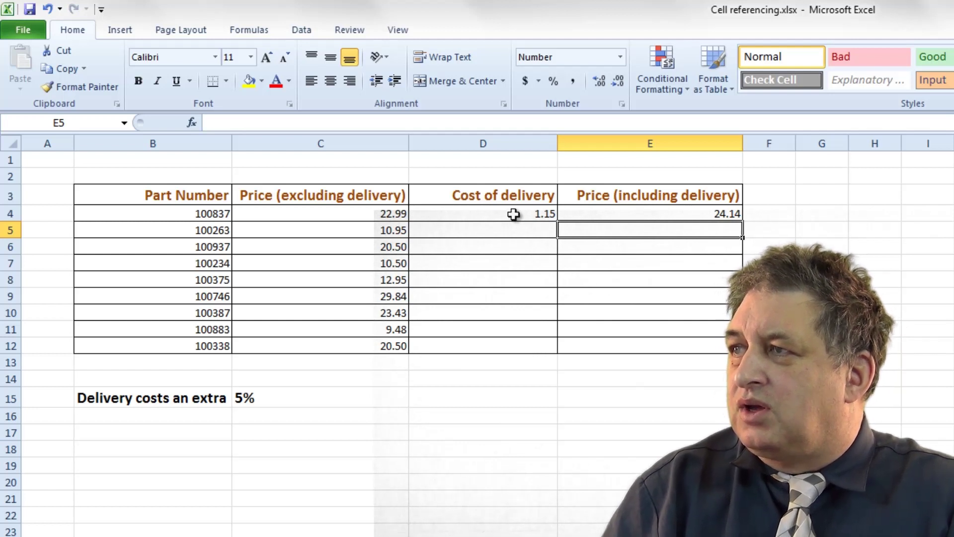
Copy the formulas in D4:E4 down through row 12 for the remaining parts
drag(506, 212, 657, 213)
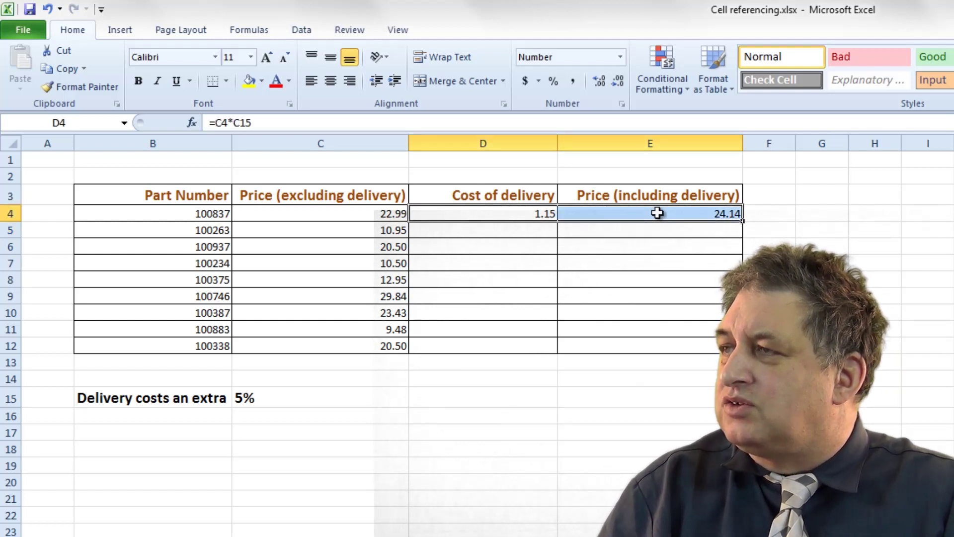
drag(746, 224, 746, 348)
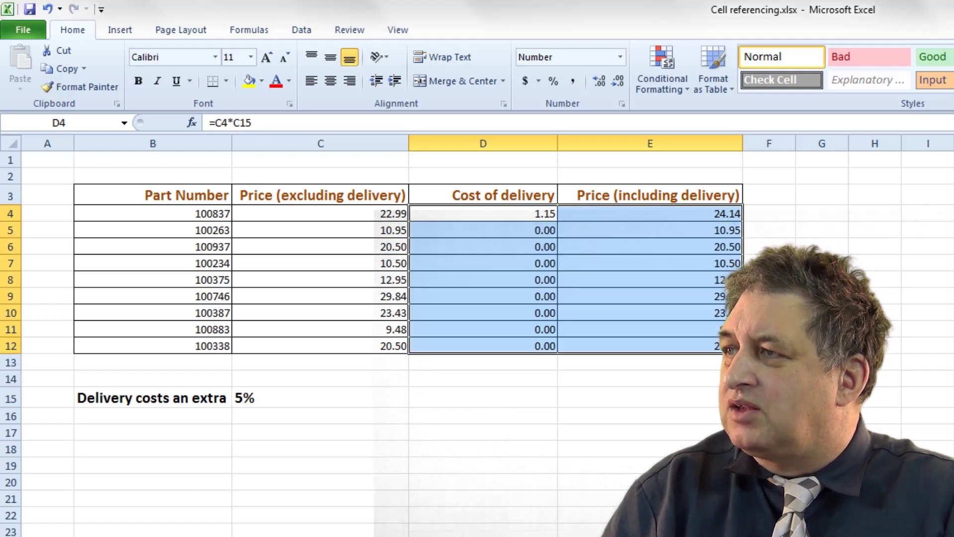
click(711, 400)
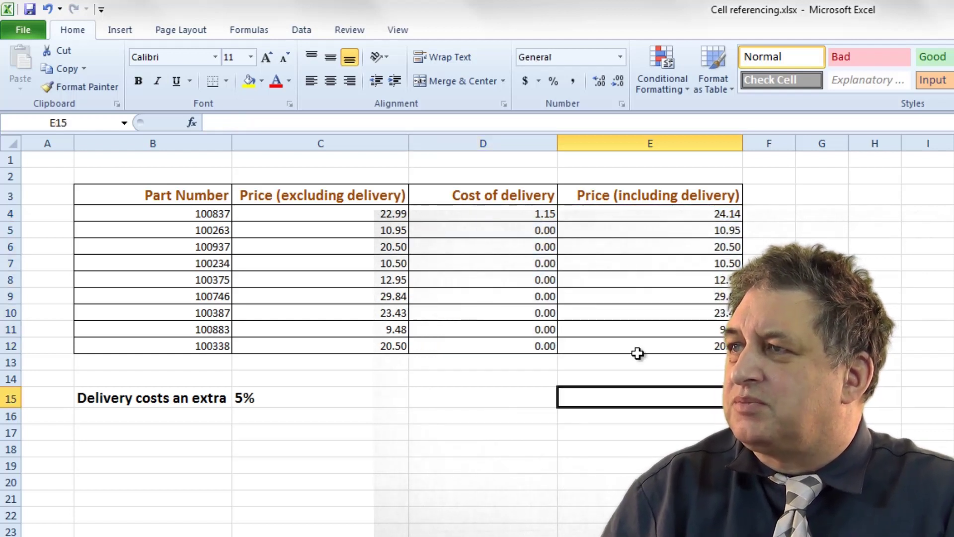
Compare the price, delivery cost and total price cells of row 4 with those of row 5
click(379, 215)
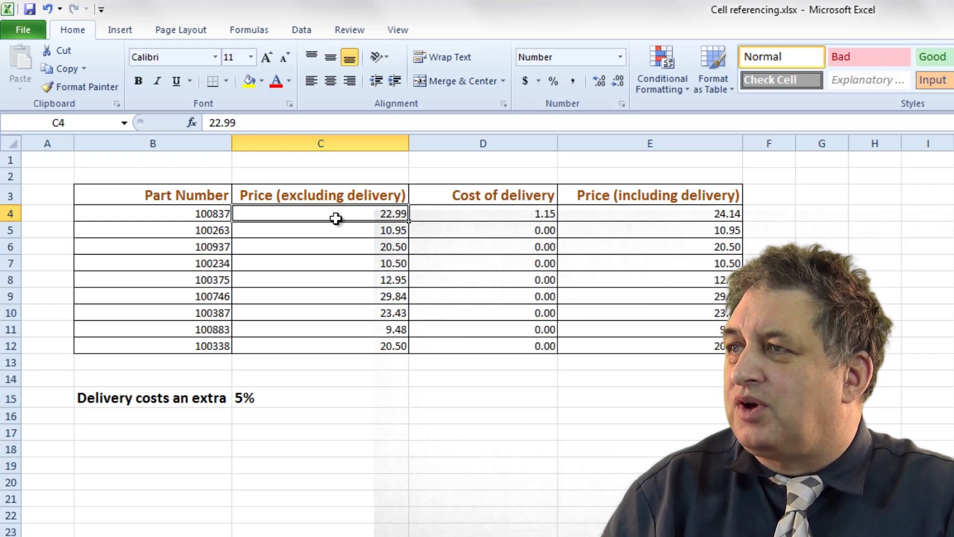
click(480, 212)
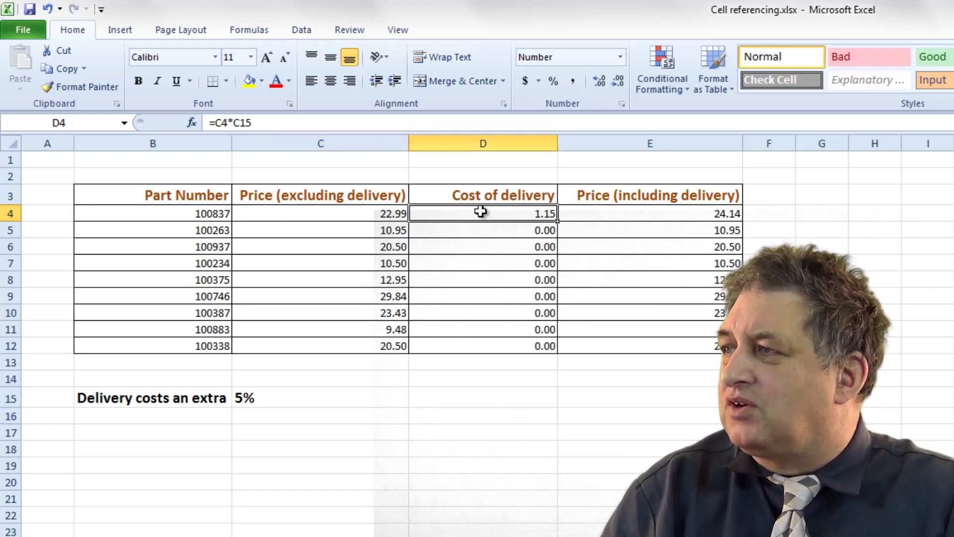
click(633, 214)
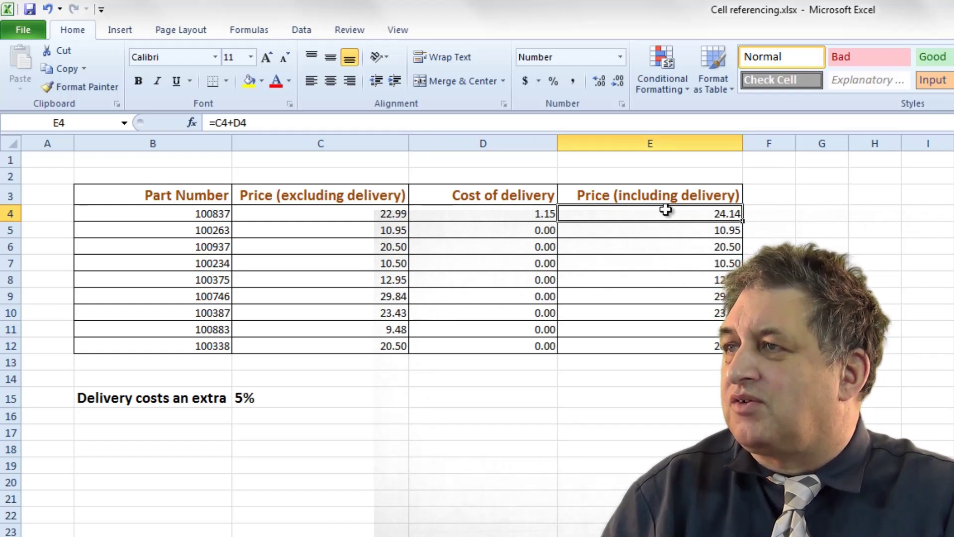
click(367, 236)
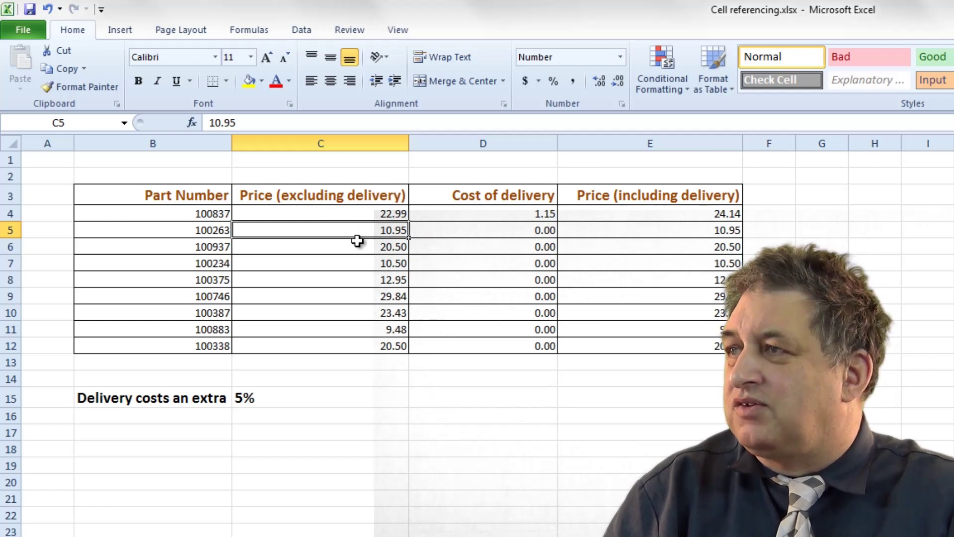
click(490, 230)
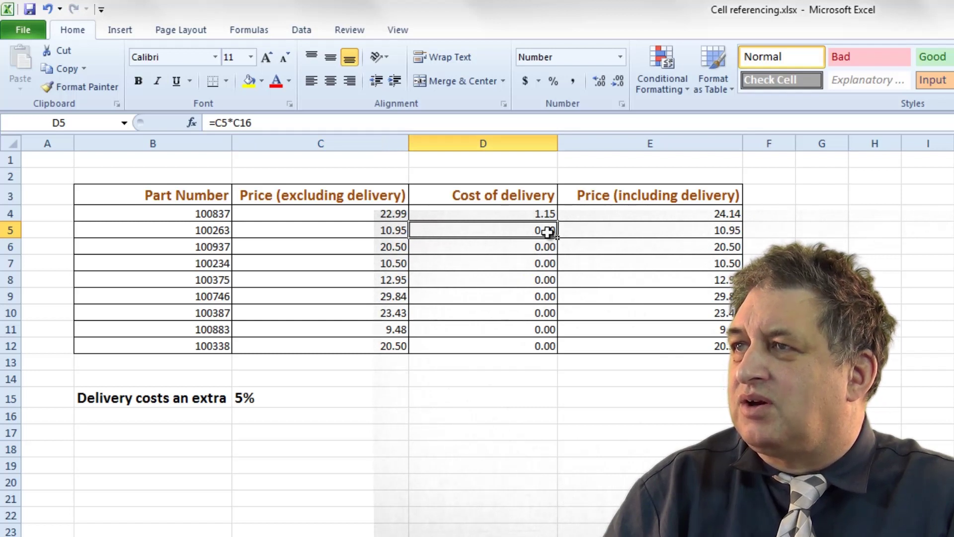
click(613, 230)
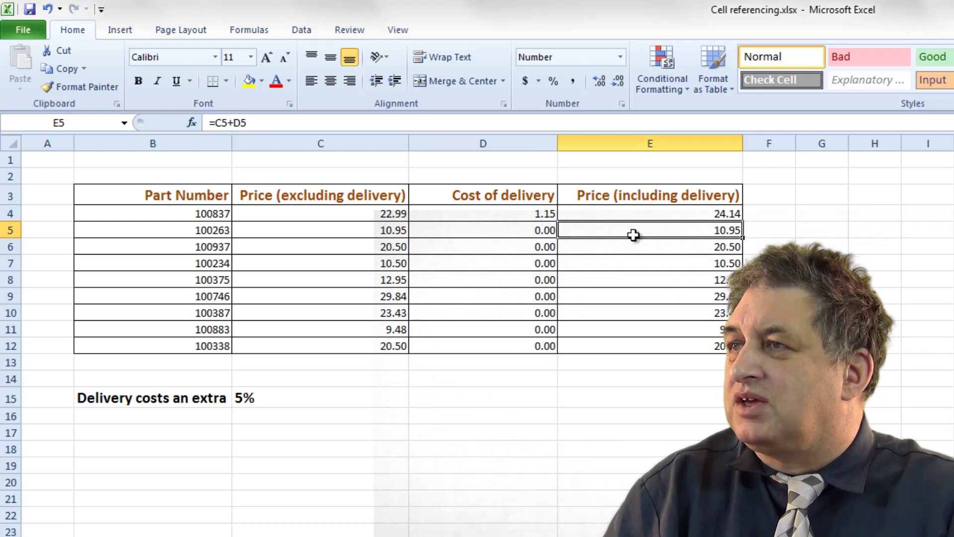
Examine how the delivery rate reference differs between the formulas in D4 and D5, checking it against C15
click(356, 233)
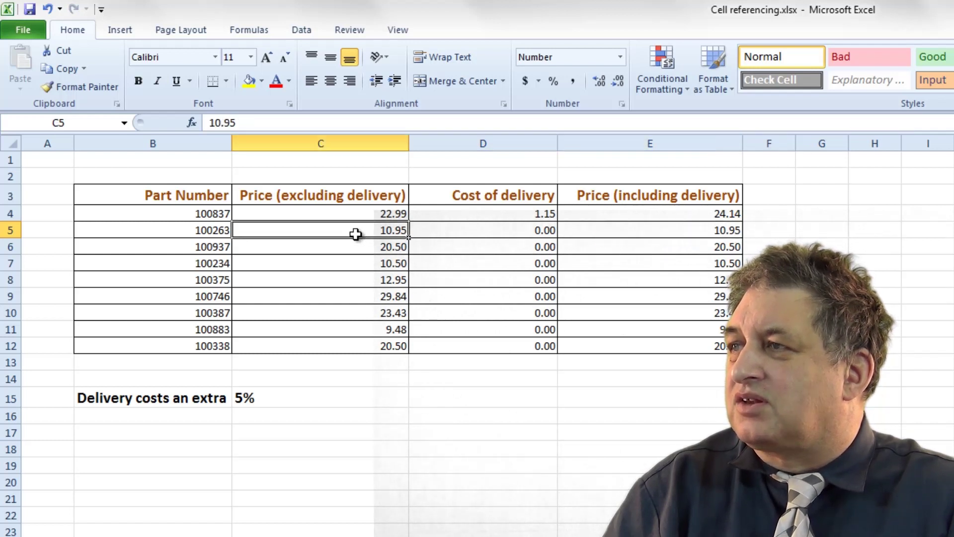
click(497, 228)
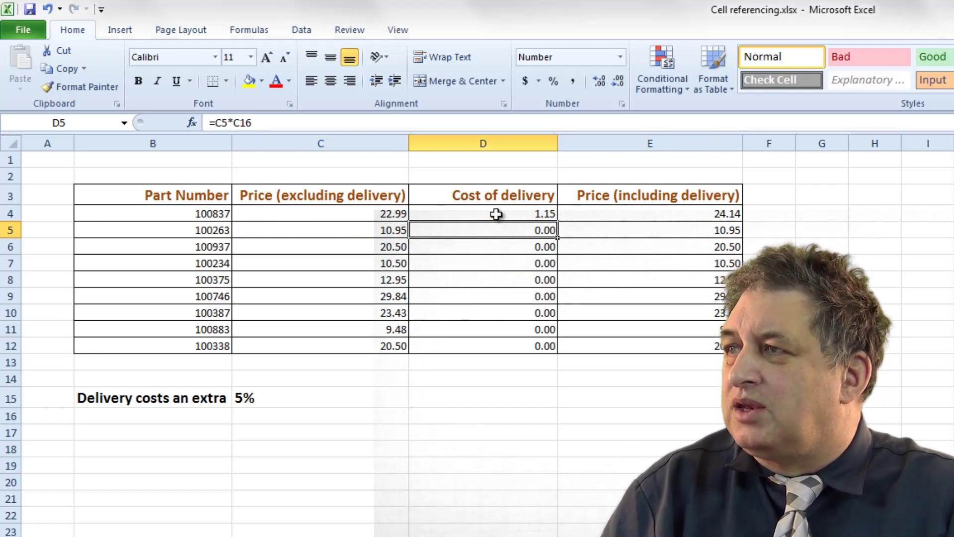
click(496, 214)
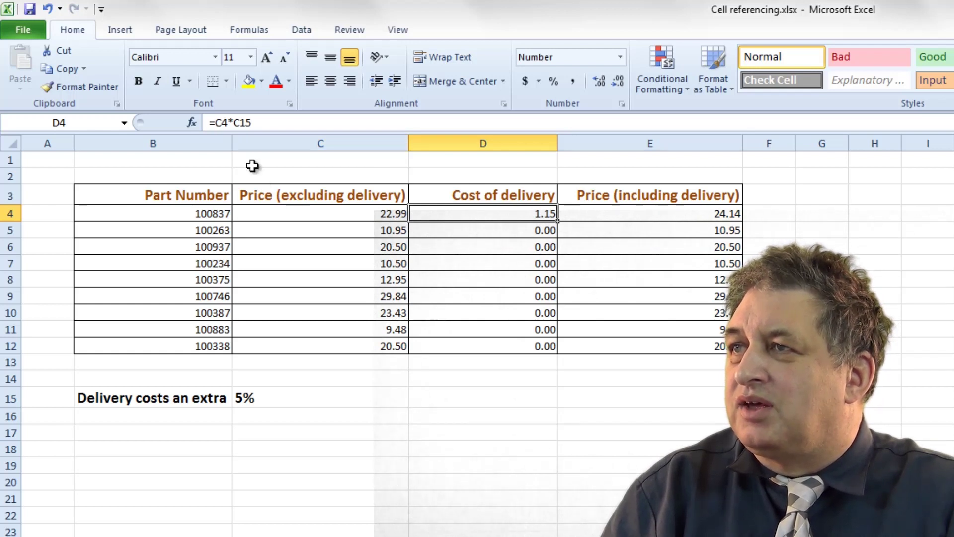
click(244, 399)
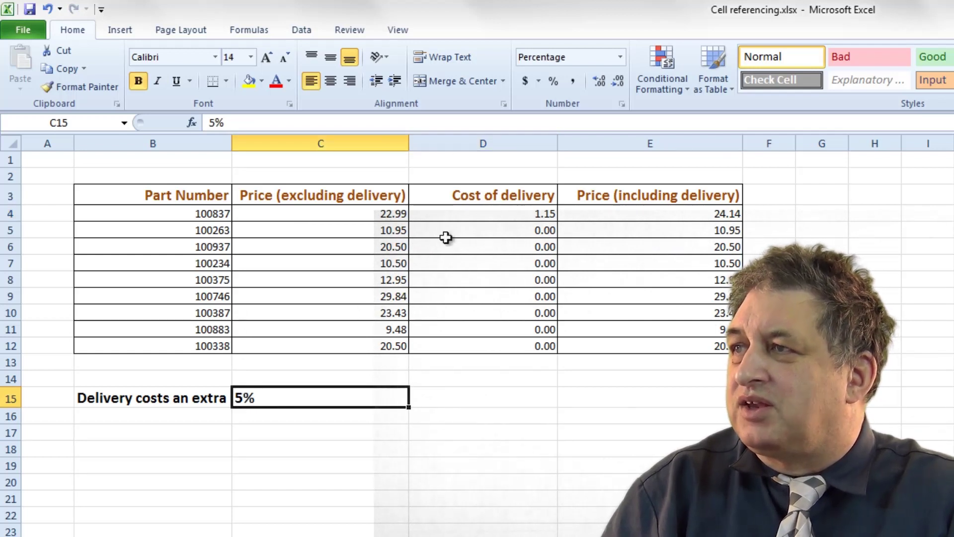
click(527, 213)
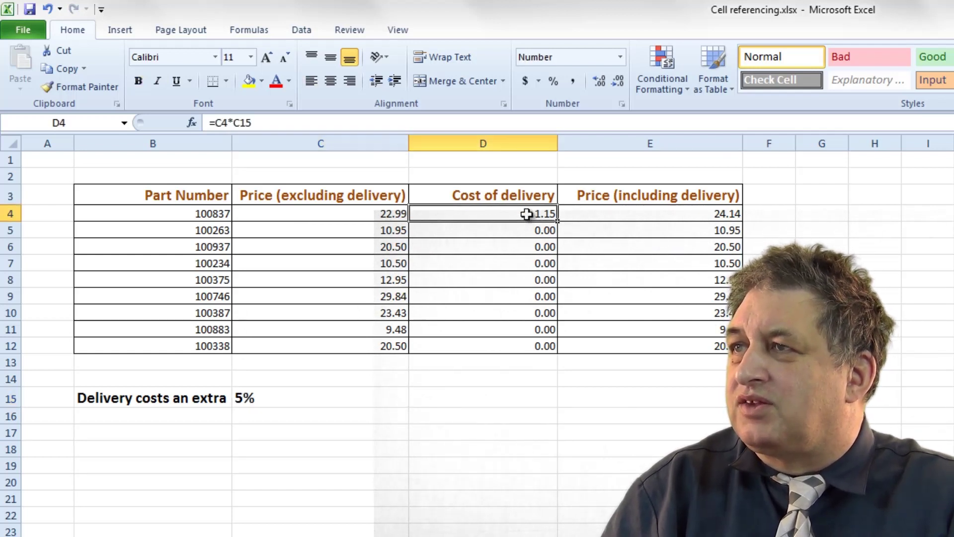
click(501, 230)
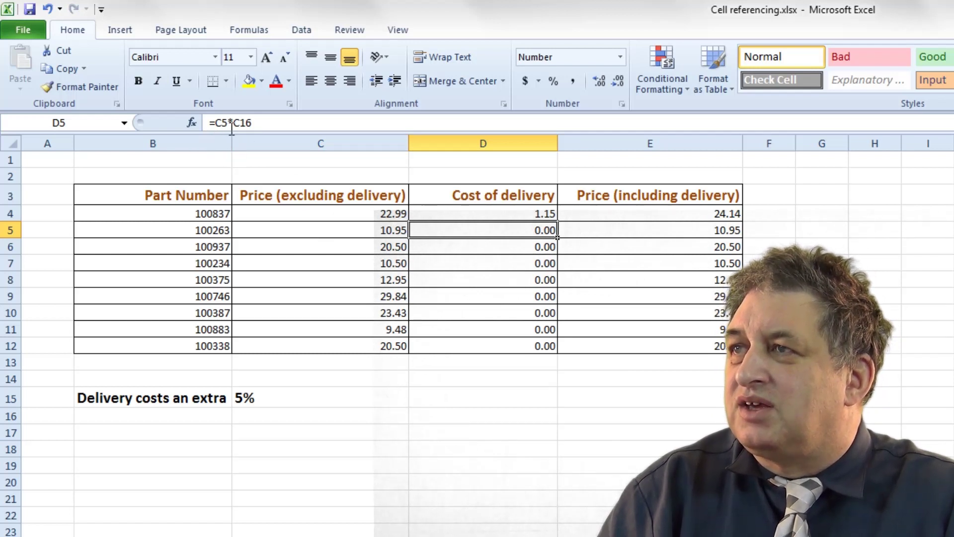
click(290, 400)
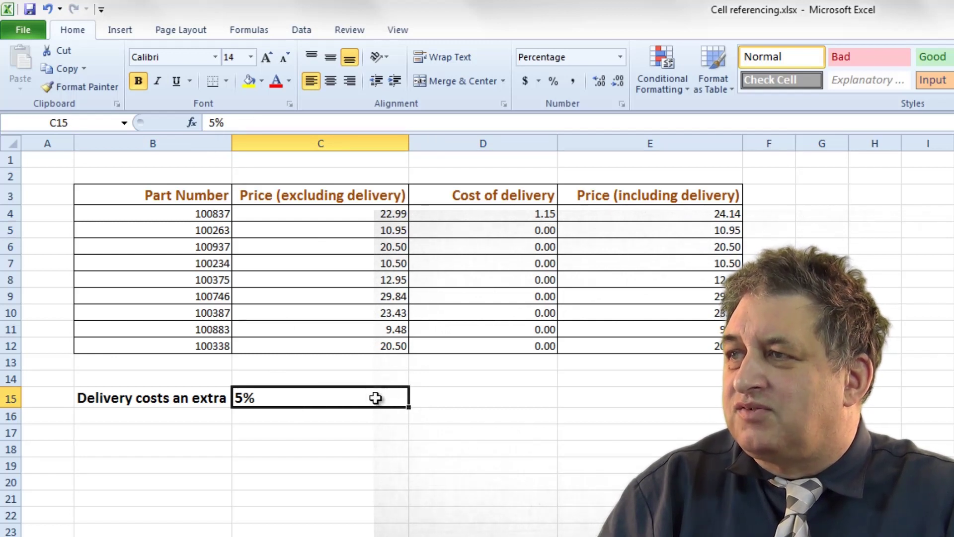
click(441, 395)
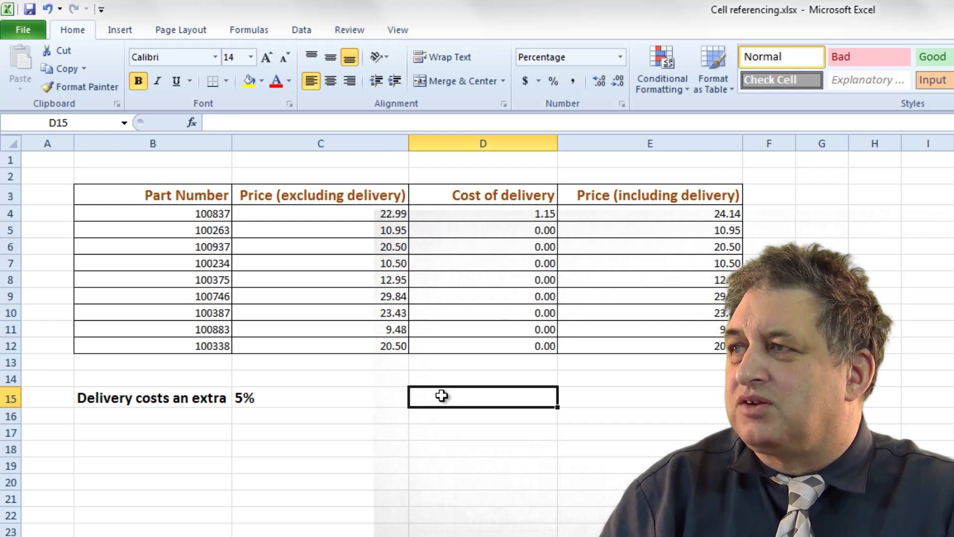
Clear the copied delivery cost formulas from D5:D12, leaving only the one in D4
click(491, 228)
drag(491, 229, 498, 337)
key(Delete)
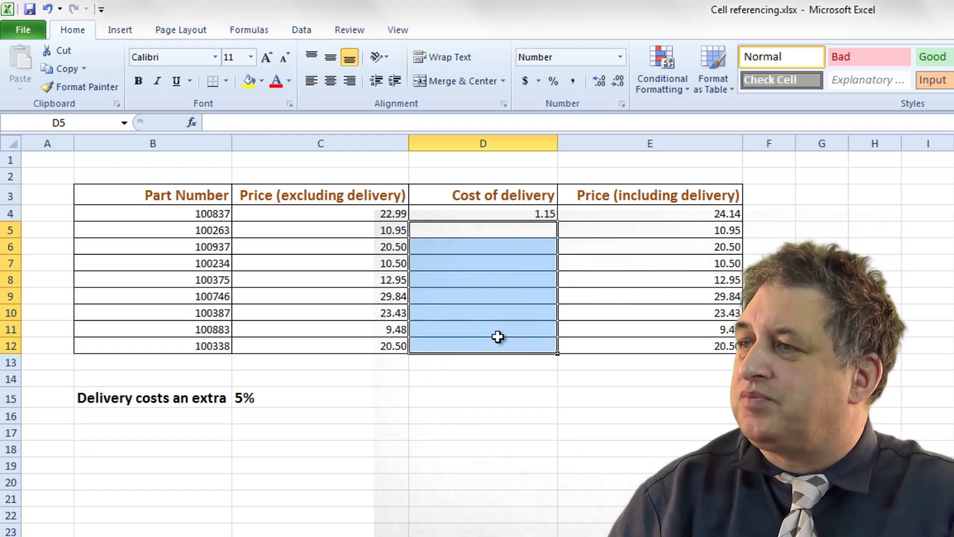
click(496, 429)
Copy the delivery cost formula from D4 down through D12 once more and clear D5:D12 again
click(543, 216)
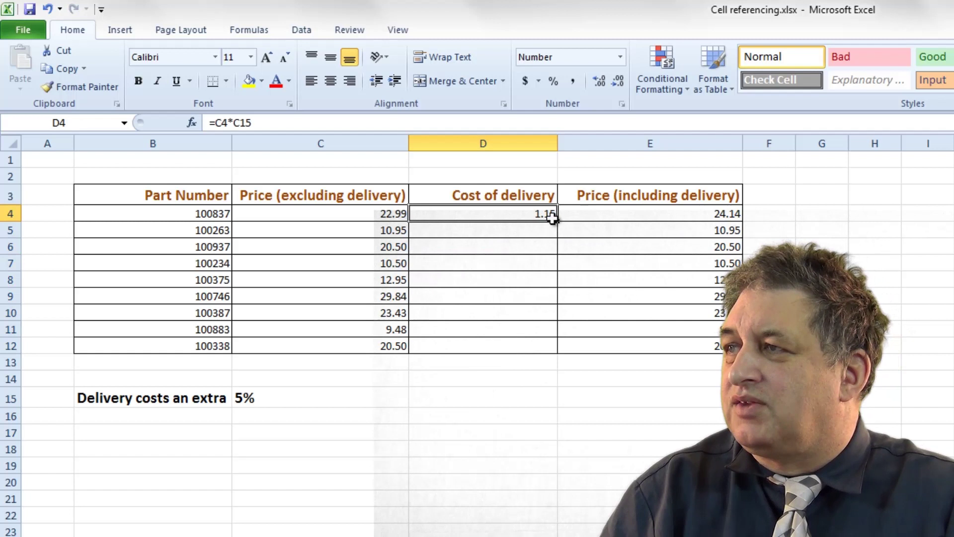
drag(557, 223, 553, 356)
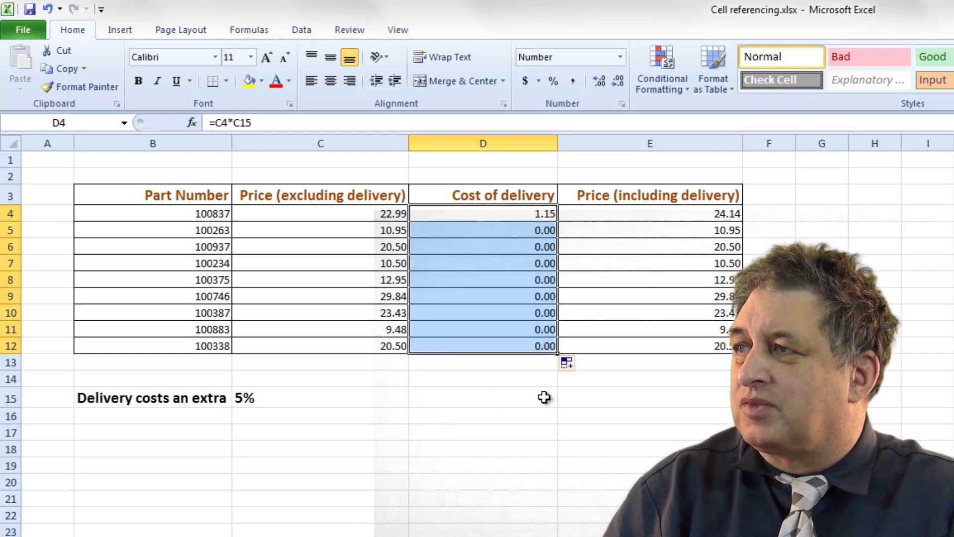
click(499, 396)
drag(539, 230, 533, 344)
key(Delete)
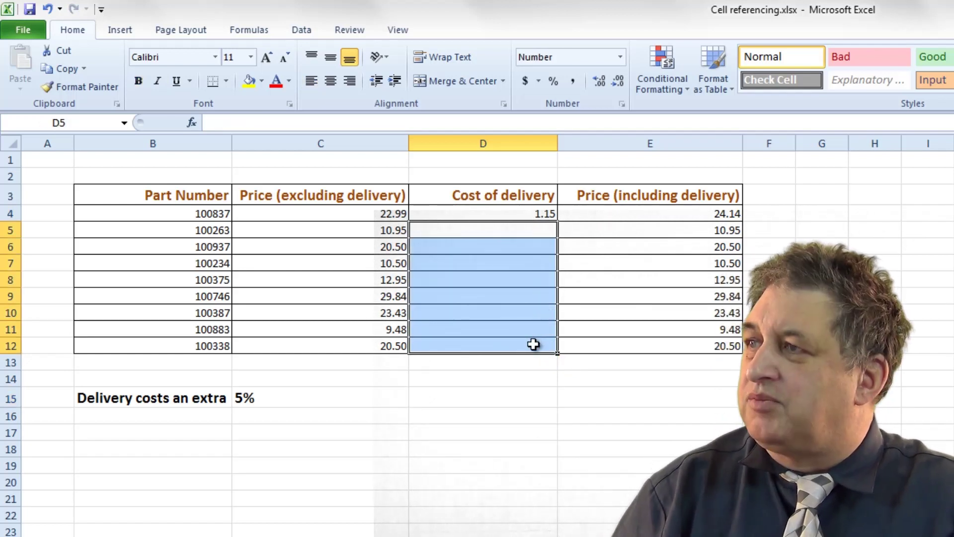
Check the delivery cost formula in D4 against its source cells, the price in C4 and the delivery rate in C15
click(517, 214)
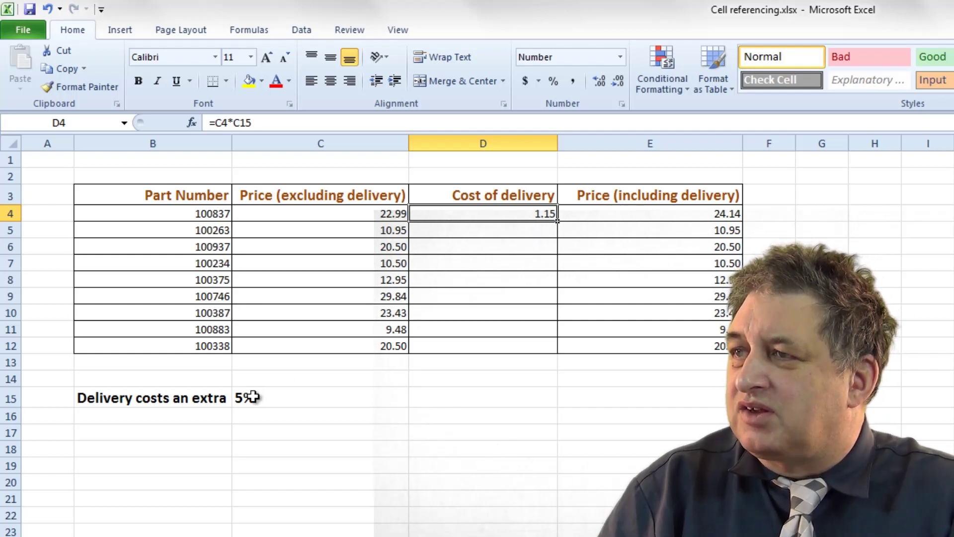
click(378, 215)
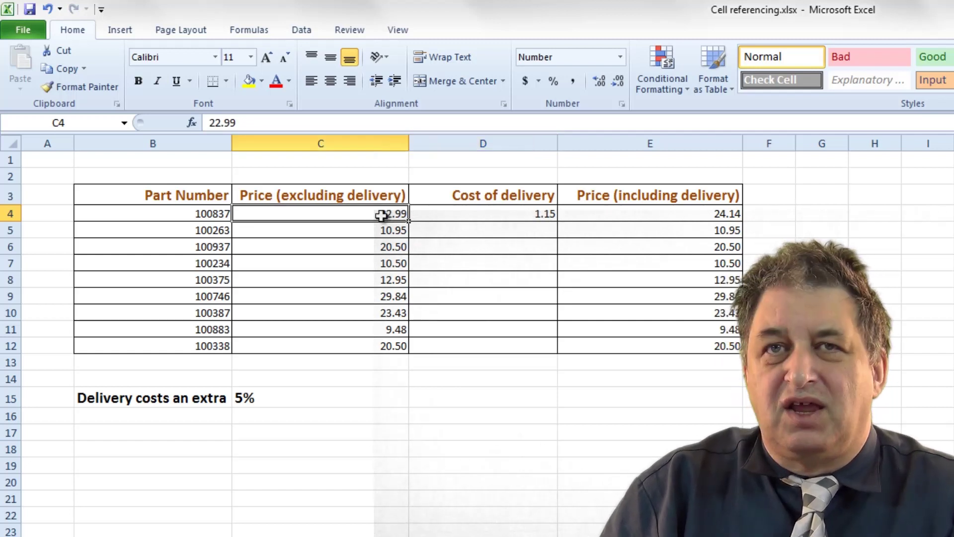
click(249, 397)
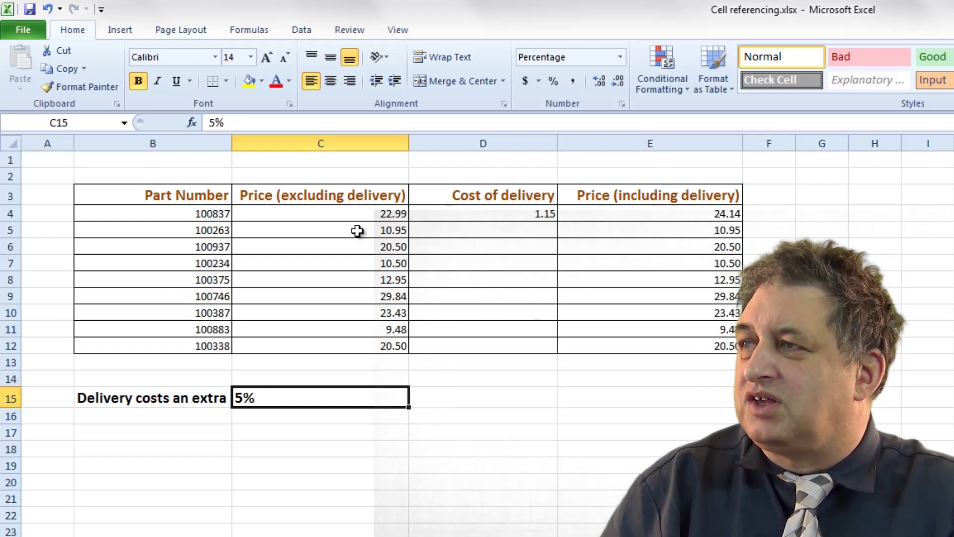
Make the delivery rate reference in D4 absolute so the formula reads =C4*$C$15
click(533, 214)
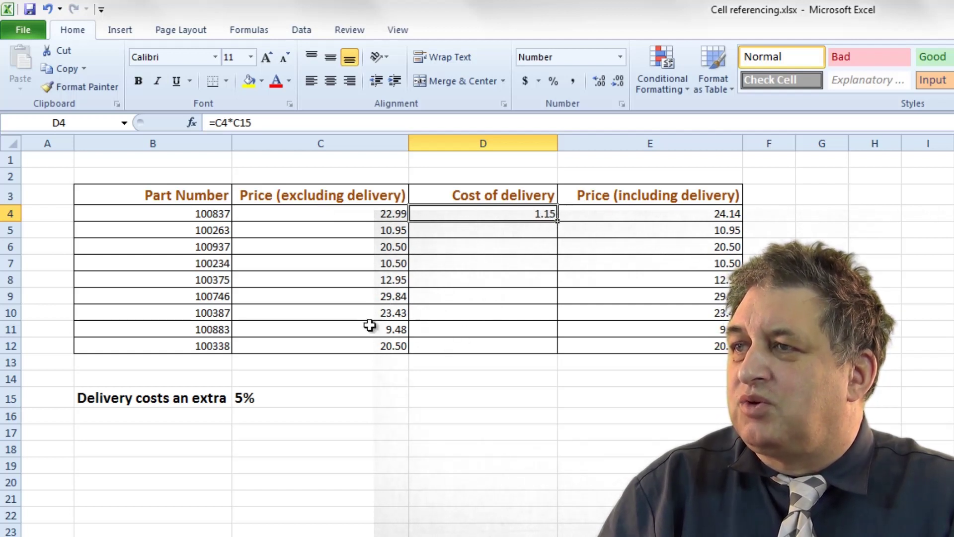
click(233, 124)
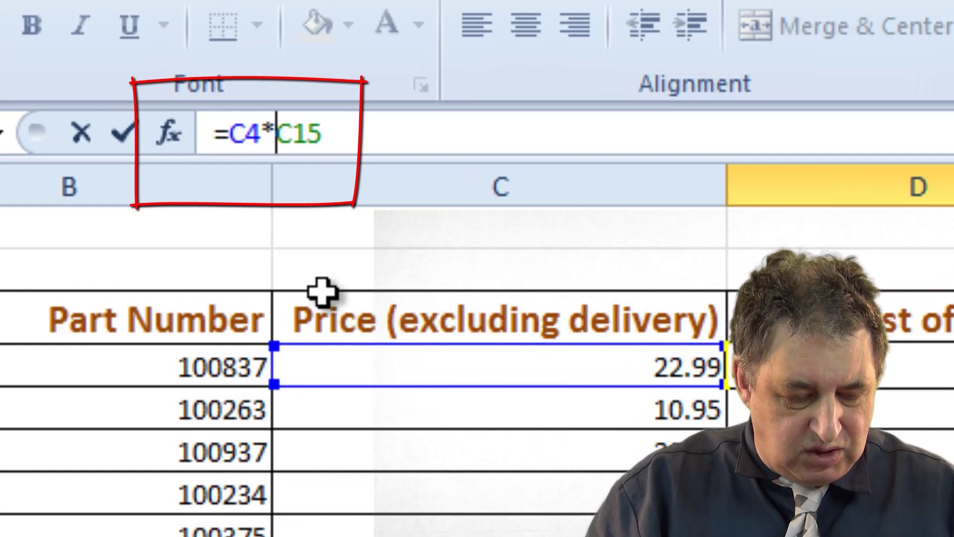
text($)
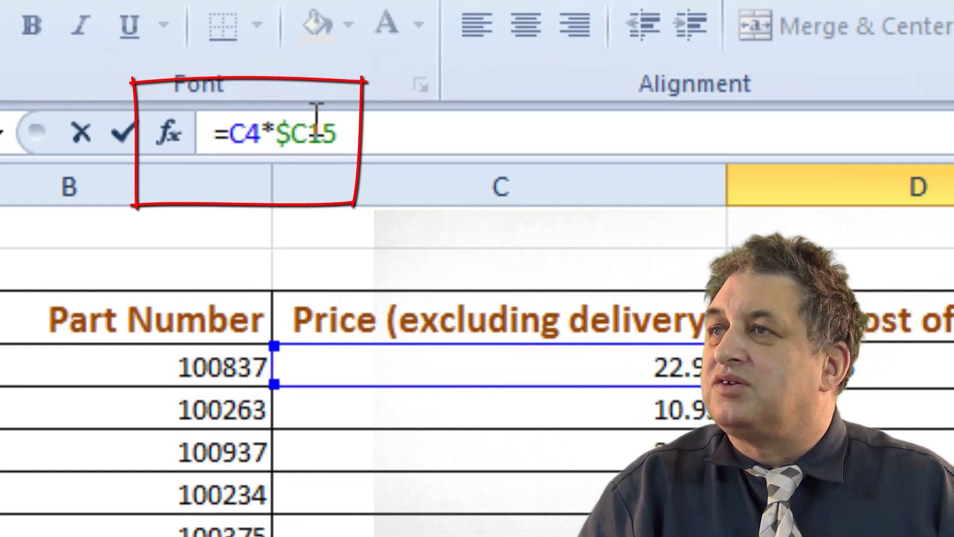
click(308, 134)
text($)
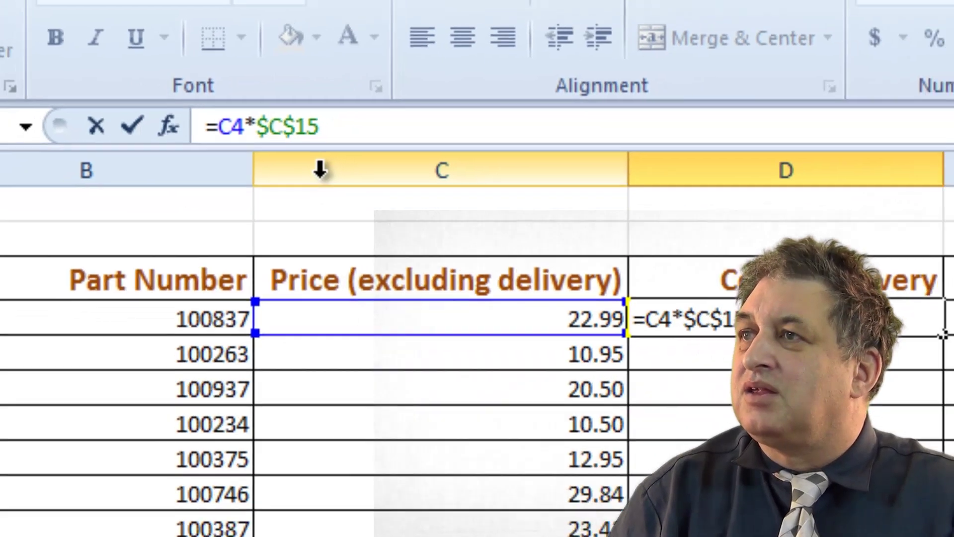
key(Return)
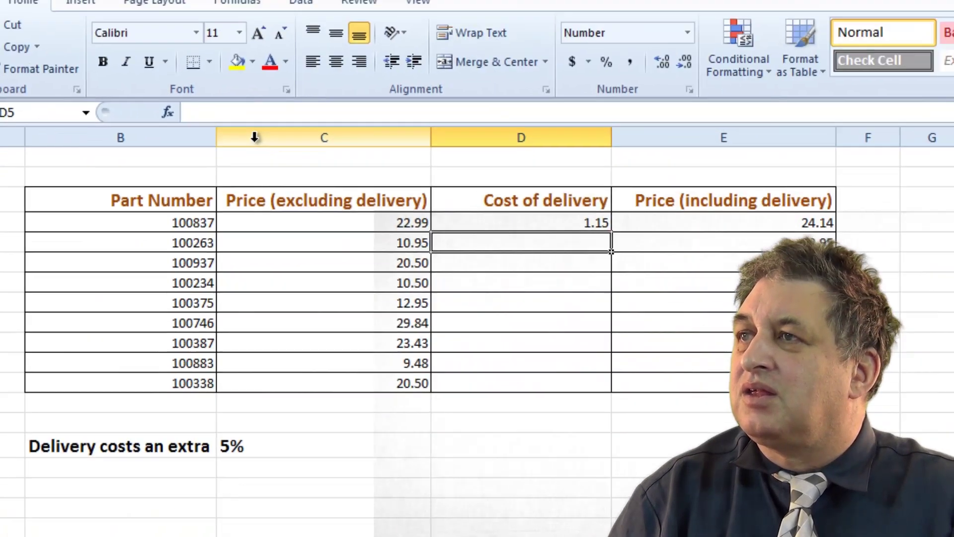
Copy the delivery cost formula from D4 down through D12 for the remaining parts
click(447, 187)
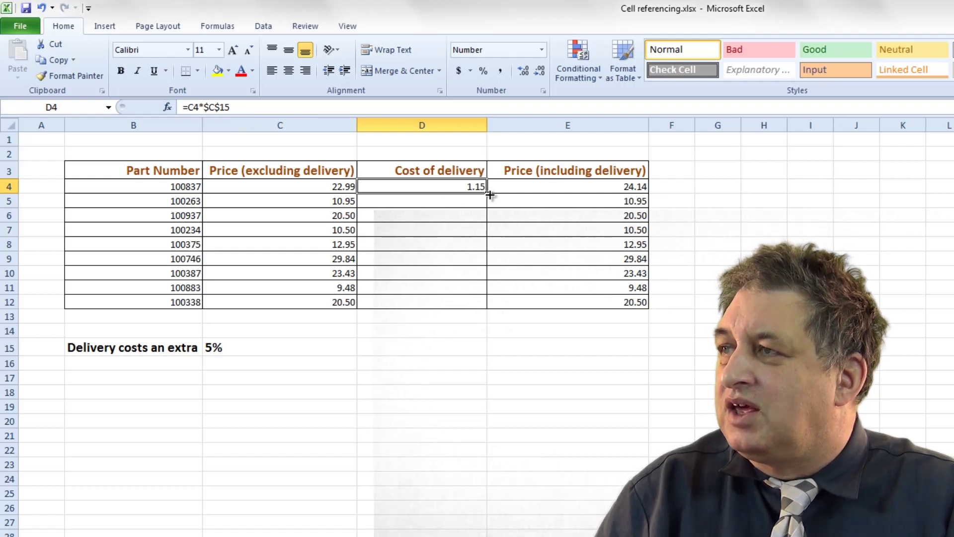
drag(486, 194, 483, 305)
click(461, 366)
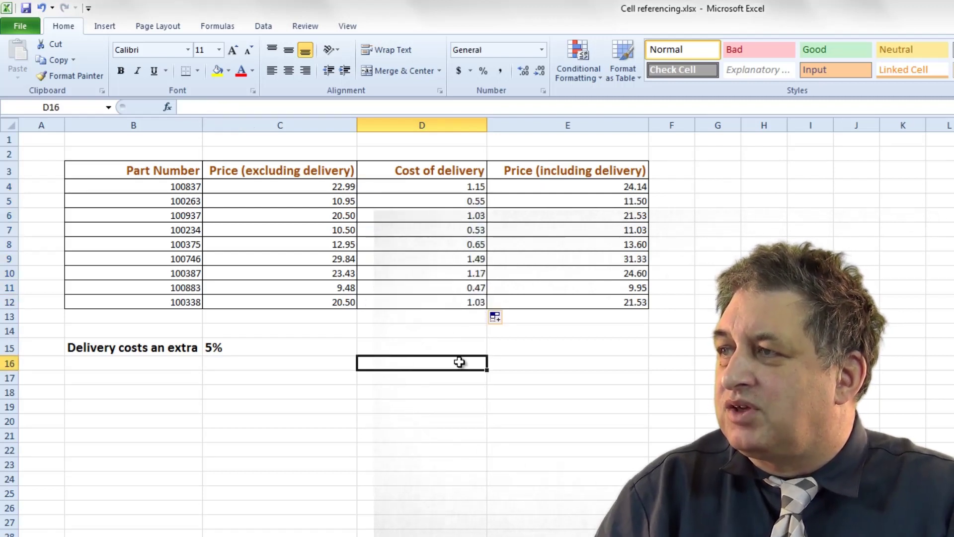
Inspect the copied delivery cost formulas one by one from D5 to D12, checking their delivery rate reference
click(461, 201)
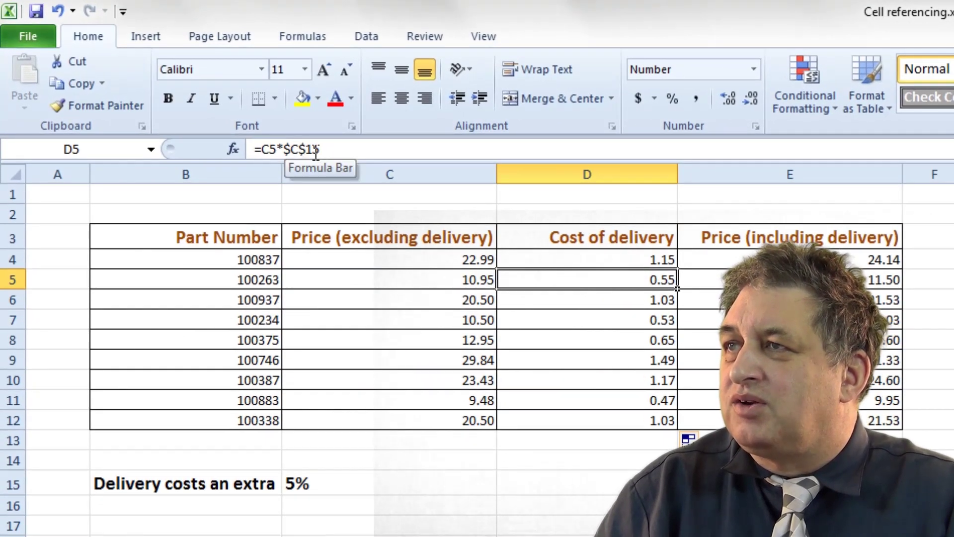
click(579, 301)
click(574, 323)
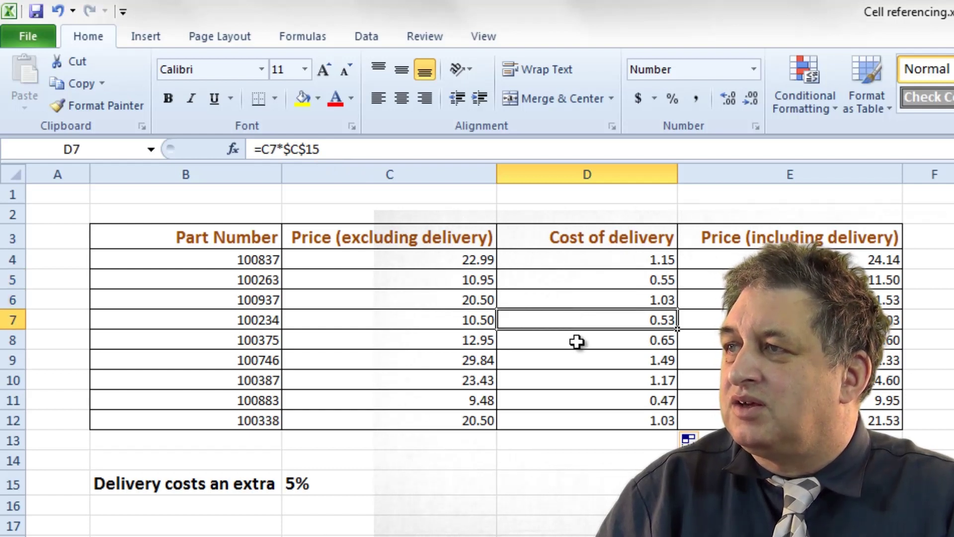
click(576, 348)
click(575, 366)
click(572, 383)
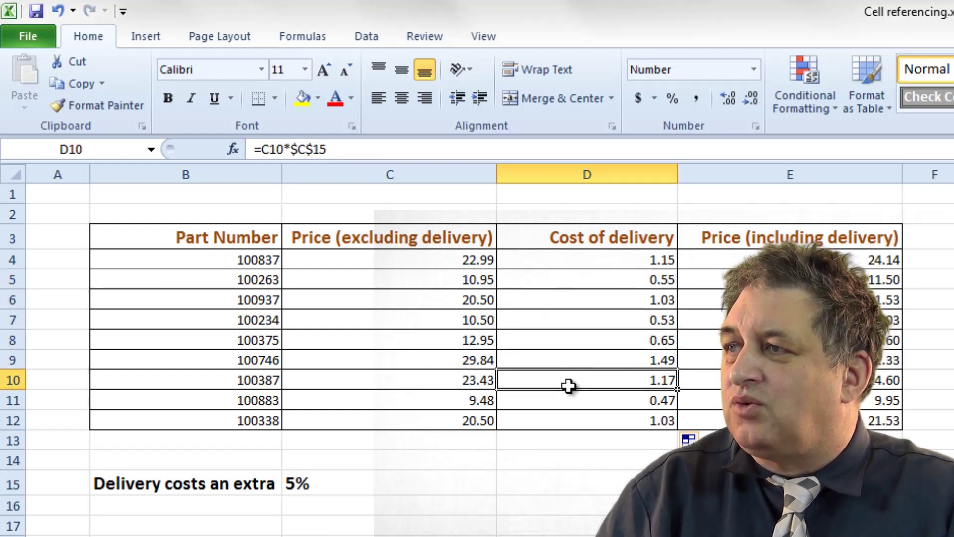
click(565, 404)
click(560, 422)
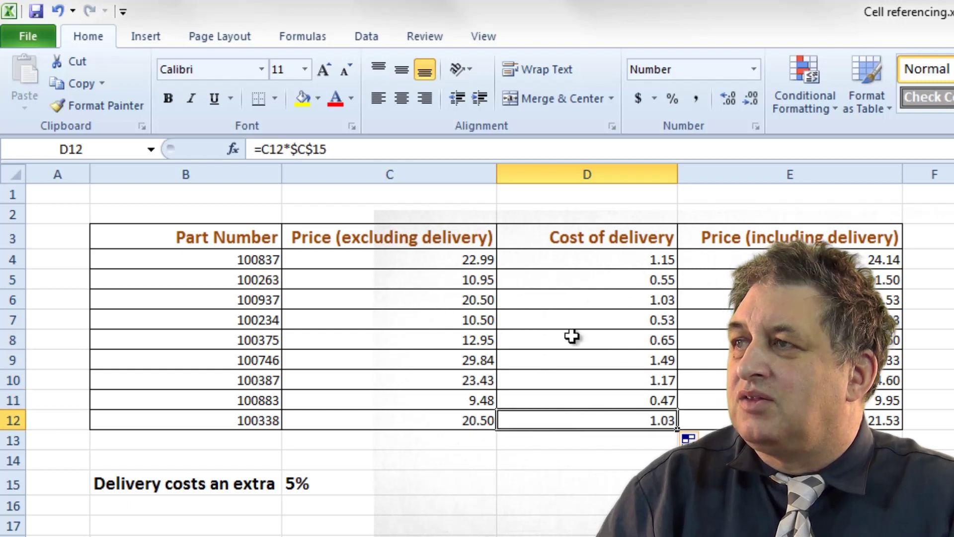
Compare how the relative price reference and the absolute rate reference behave in each formula from D4 to D12
click(569, 268)
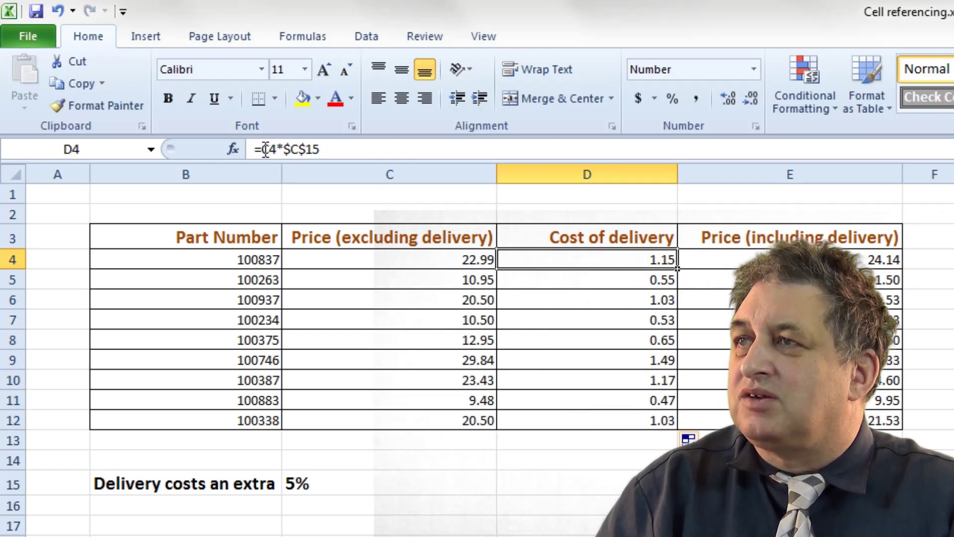
click(523, 283)
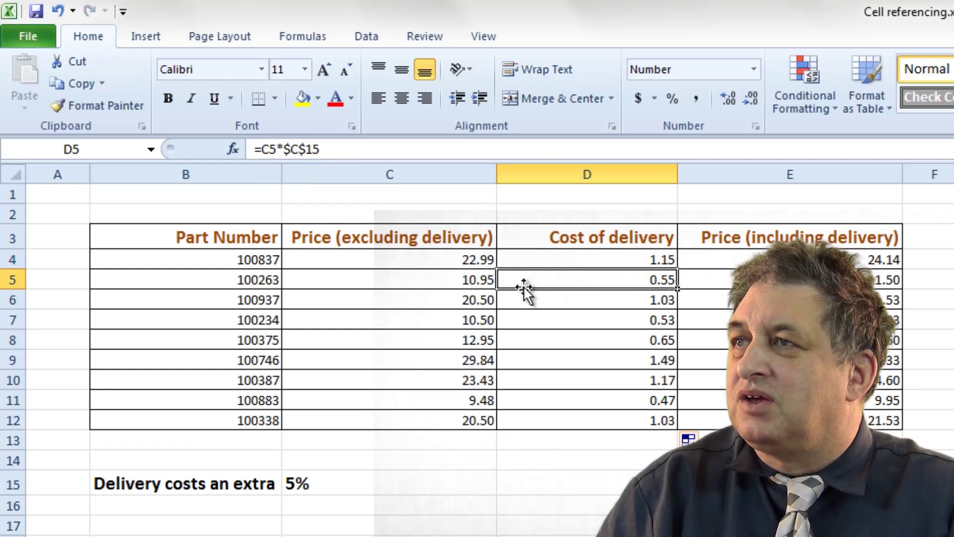
click(524, 303)
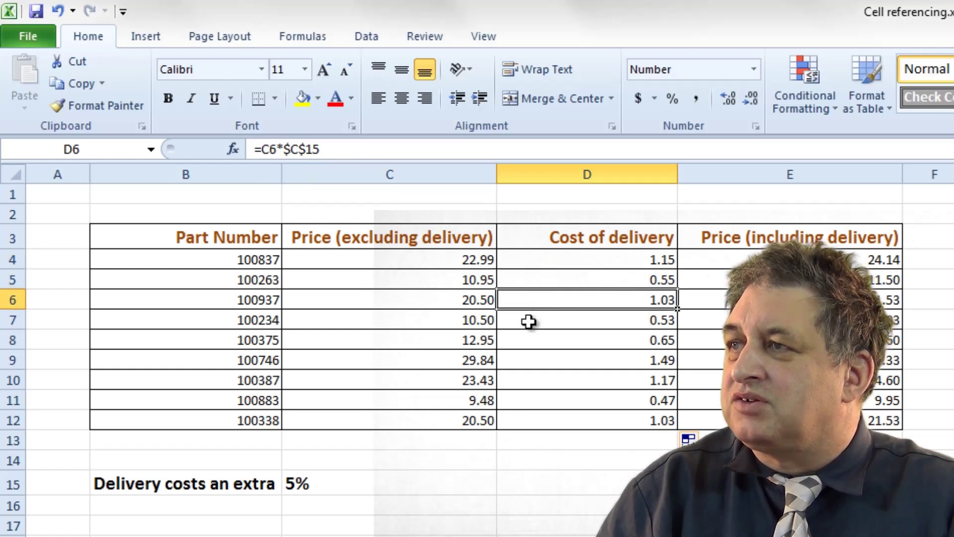
click(529, 323)
click(528, 342)
click(526, 365)
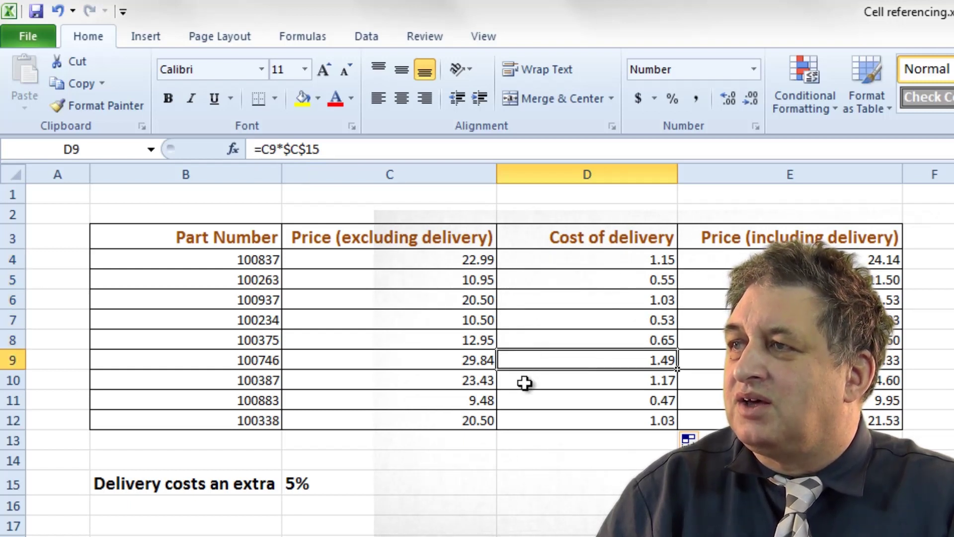
click(524, 384)
click(520, 400)
click(514, 421)
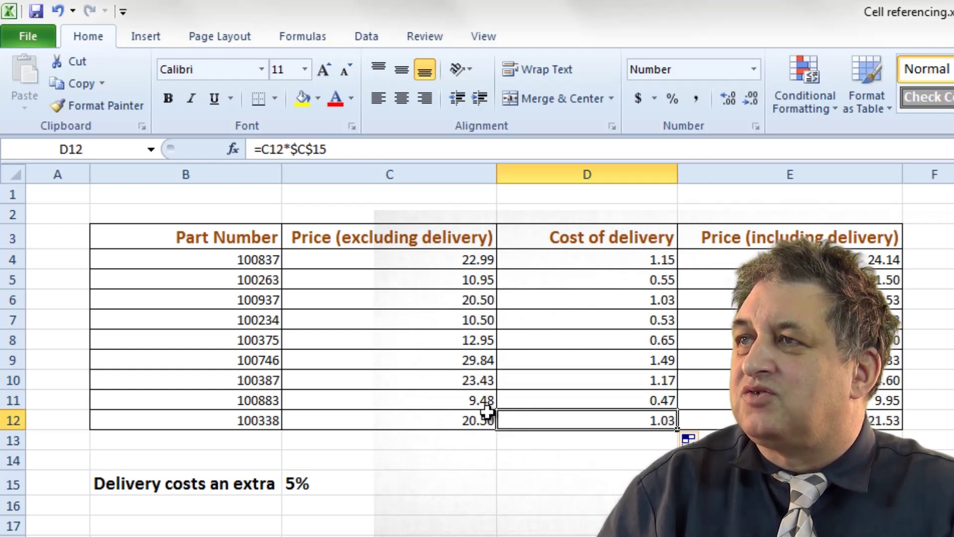
Highlight the absolute rate reference in D12's formula and check it against the delivery rate cell C15
drag(295, 149, 330, 149)
click(338, 150)
click(306, 492)
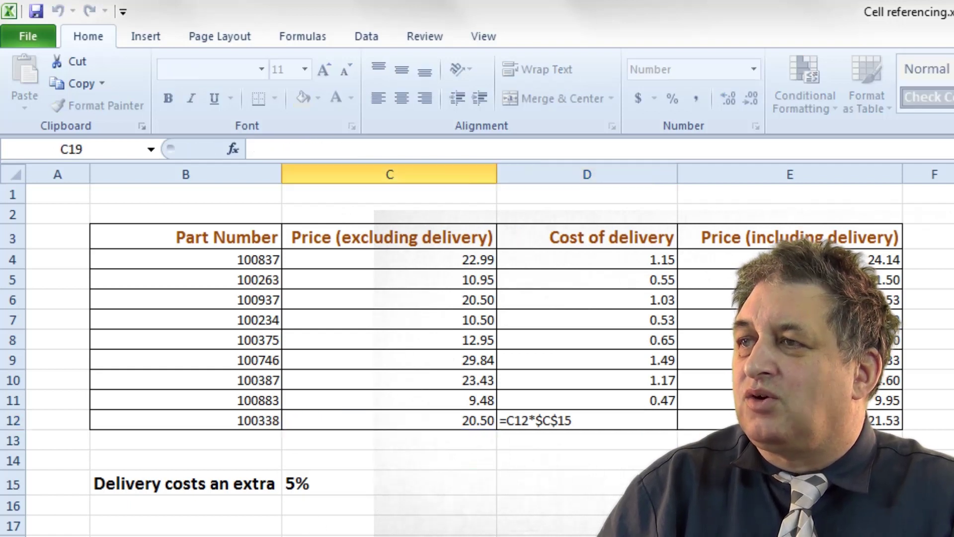